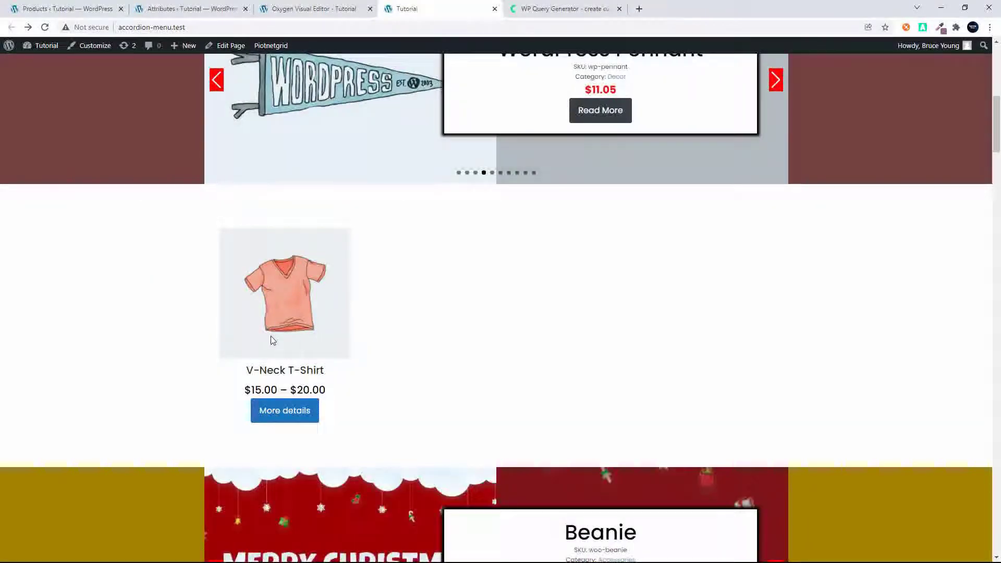
- Bring up the Tutorial page in the Oxygen editor, showing Repeater (#328) with its advanced WP Query
{"action": "left_click", "coordinate": [305, 10]}
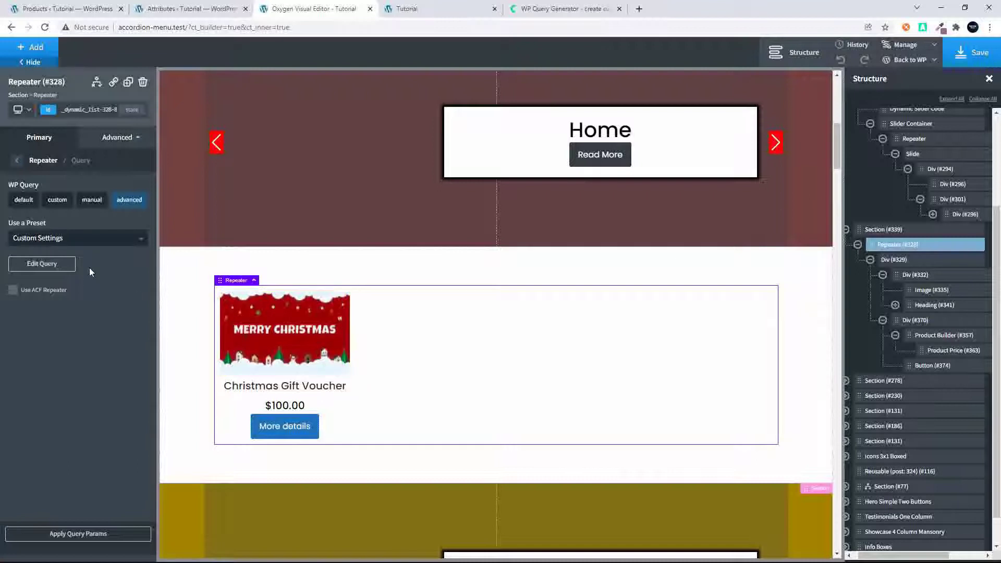
- Review the Repeater's Advanced Query filtering pa_size by large, then go to the WooCommerce Attributes page
{"action": "left_click", "coordinate": [52, 264]}
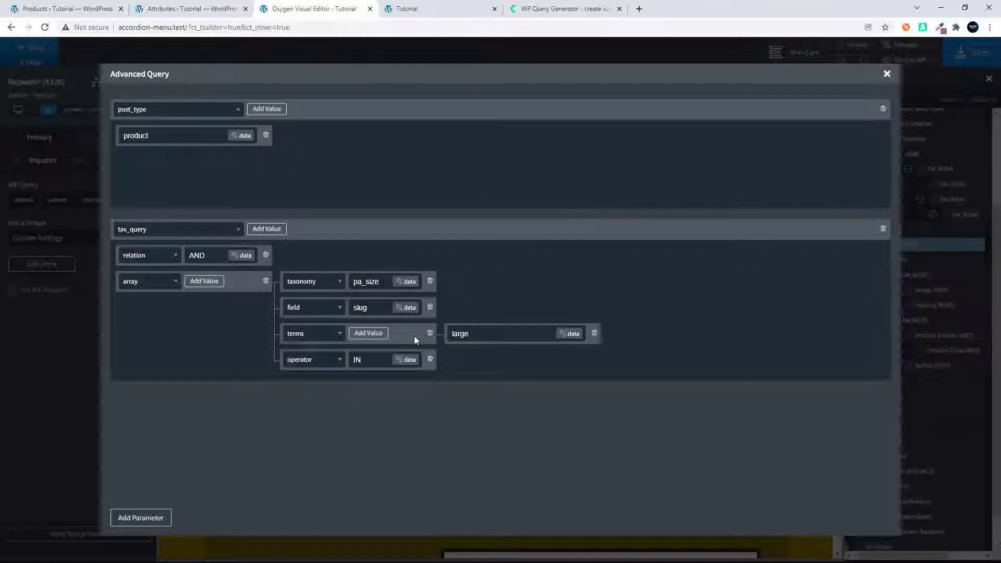
{"action": "left_click", "coordinate": [200, 9]}
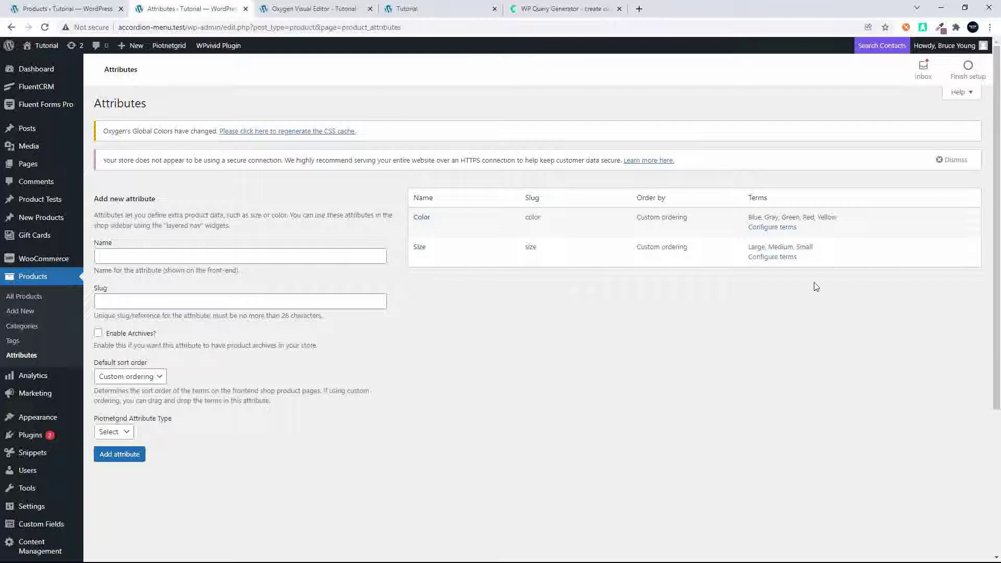
- Check the Size terms Large, Medium and Small, then scroll to the bottom of the 21-item All Products list
{"action": "left_click", "coordinate": [790, 262]}
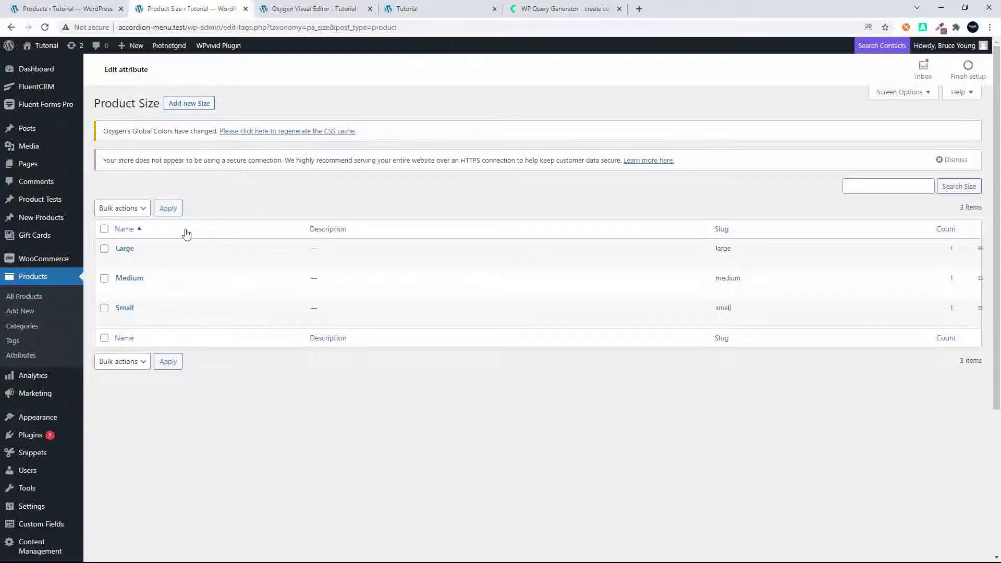
{"action": "left_click", "coordinate": [38, 296]}
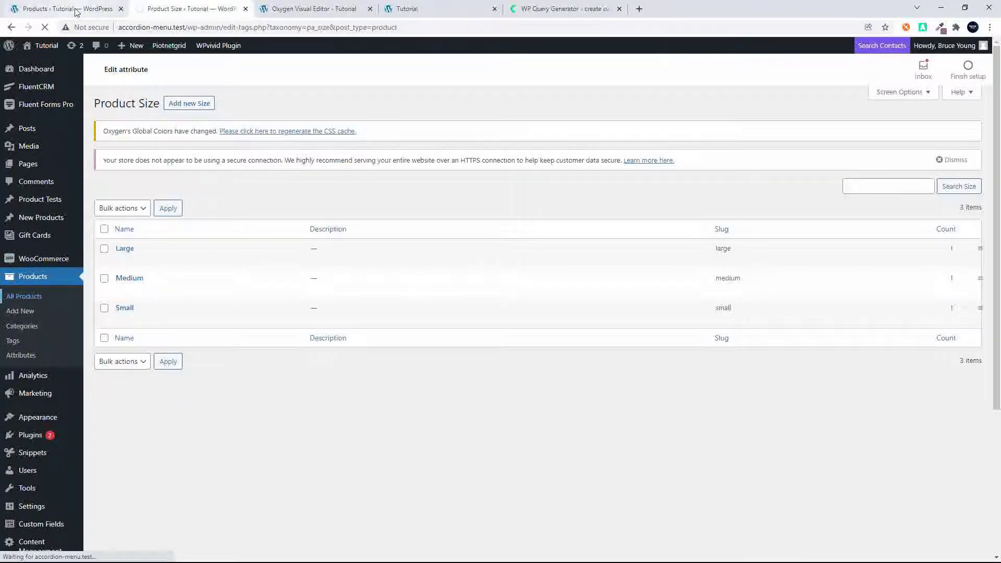
{"action": "scroll", "coordinate": [293, 352], "scroll_direction": "down", "scroll_amount": 3}
{"action": "scroll", "coordinate": [292, 352], "scroll_direction": "down", "scroll_amount": 3}
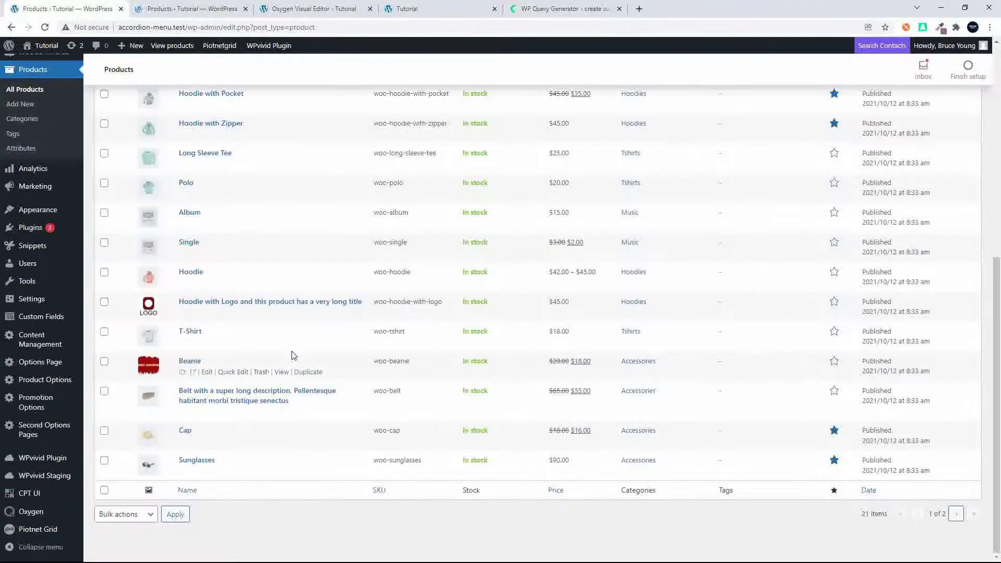
- Edit the Cap product and add the Size attribute under Product data > Attributes
{"action": "left_click", "coordinate": [186, 431]}
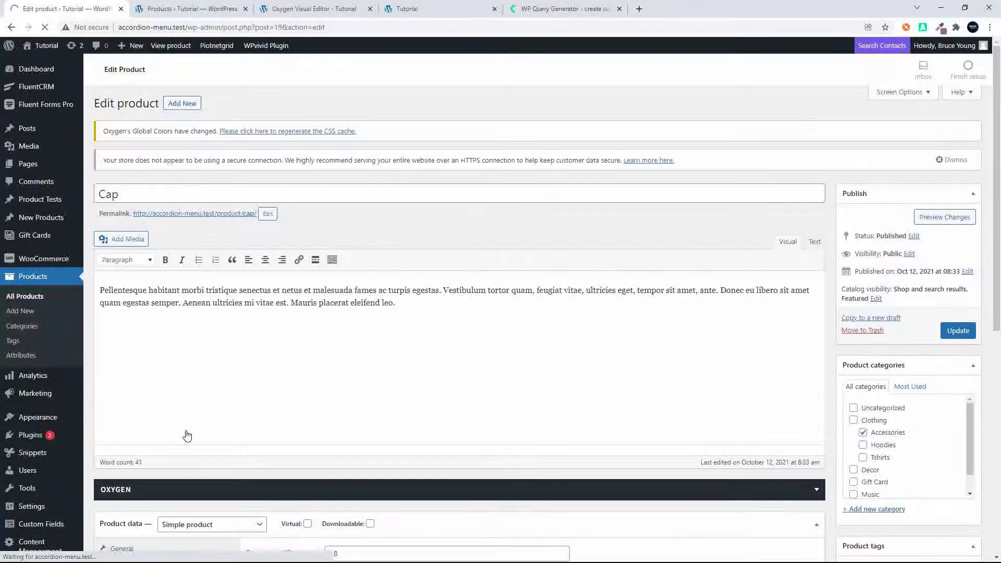
{"action": "scroll", "coordinate": [186, 434], "scroll_direction": "down", "scroll_amount": 6}
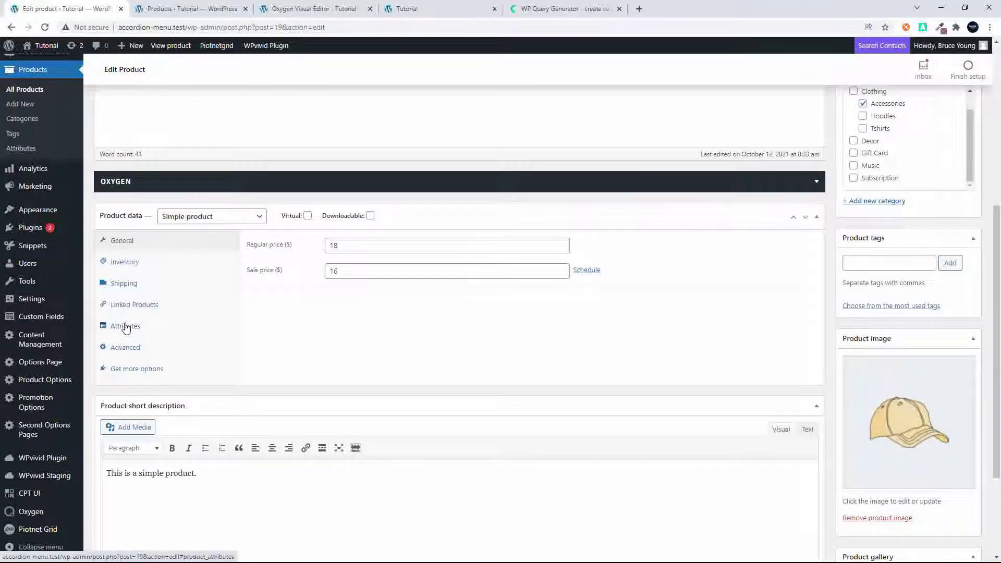
{"action": "left_click", "coordinate": [125, 328]}
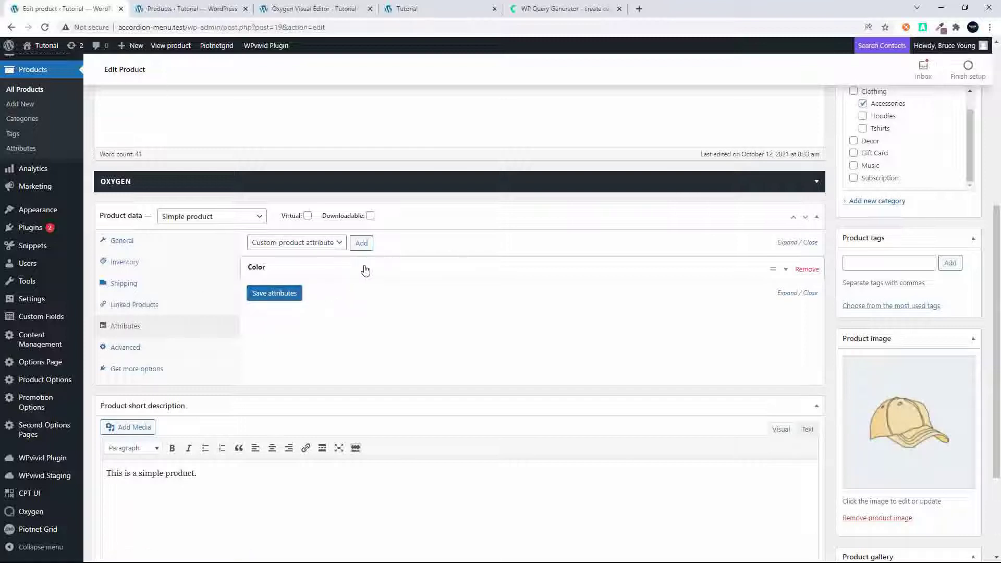
{"action": "left_click", "coordinate": [322, 245]}
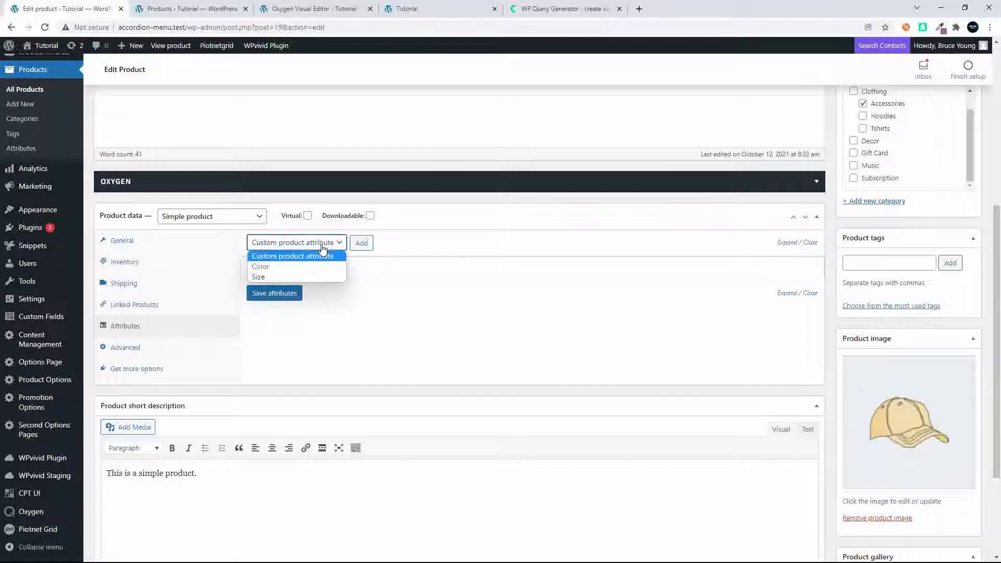
{"action": "left_click", "coordinate": [302, 277]}
{"action": "left_click", "coordinate": [361, 244]}
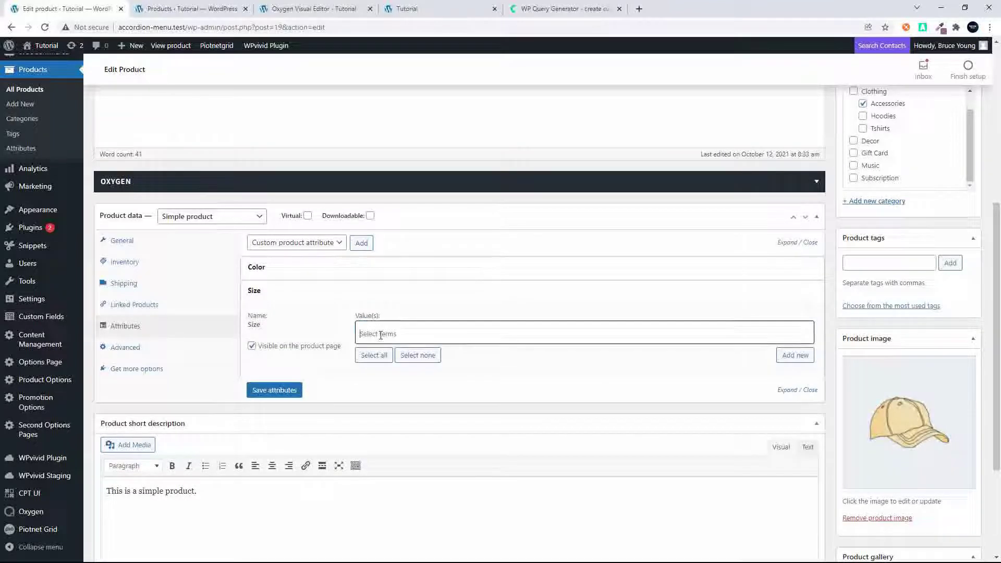
- Give Cap's Size attribute the value Large, save the attributes and update the product
{"action": "left_click", "coordinate": [380, 336]}
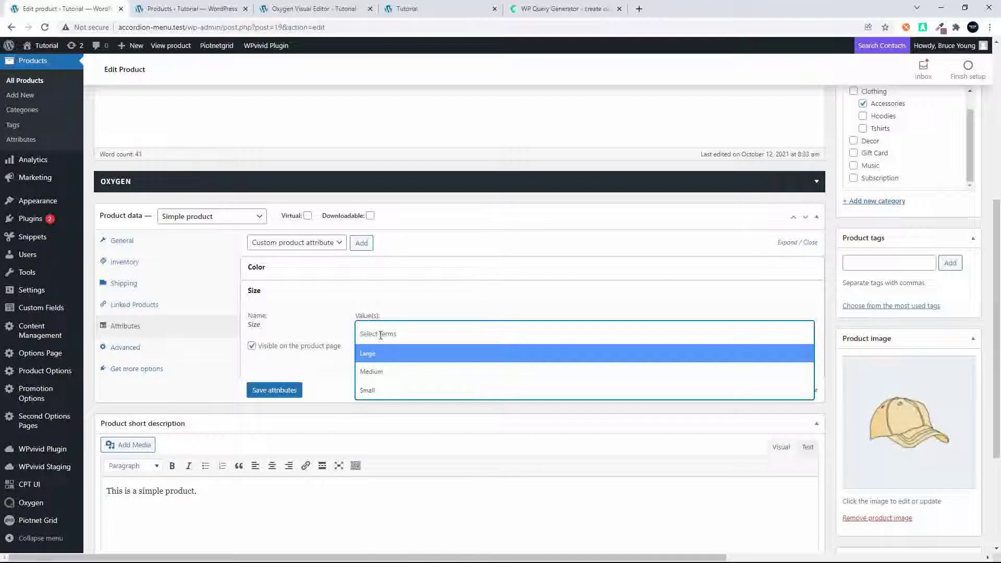
{"action": "left_click", "coordinate": [403, 354]}
{"action": "scroll", "coordinate": [903, 191], "scroll_direction": "up", "scroll_amount": 1}
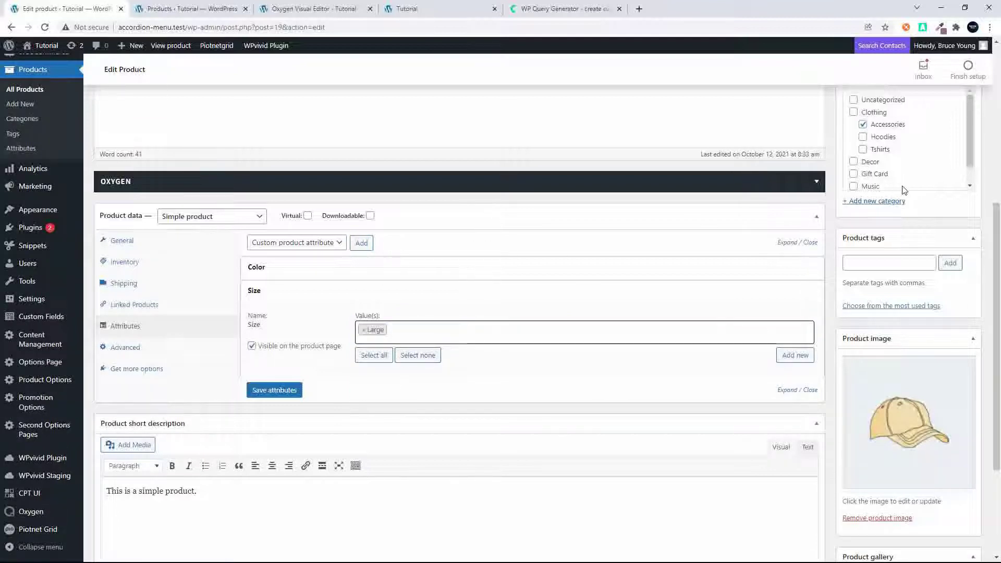
{"action": "left_click", "coordinate": [262, 395]}
{"action": "scroll", "coordinate": [641, 452], "scroll_direction": "up", "scroll_amount": 5}
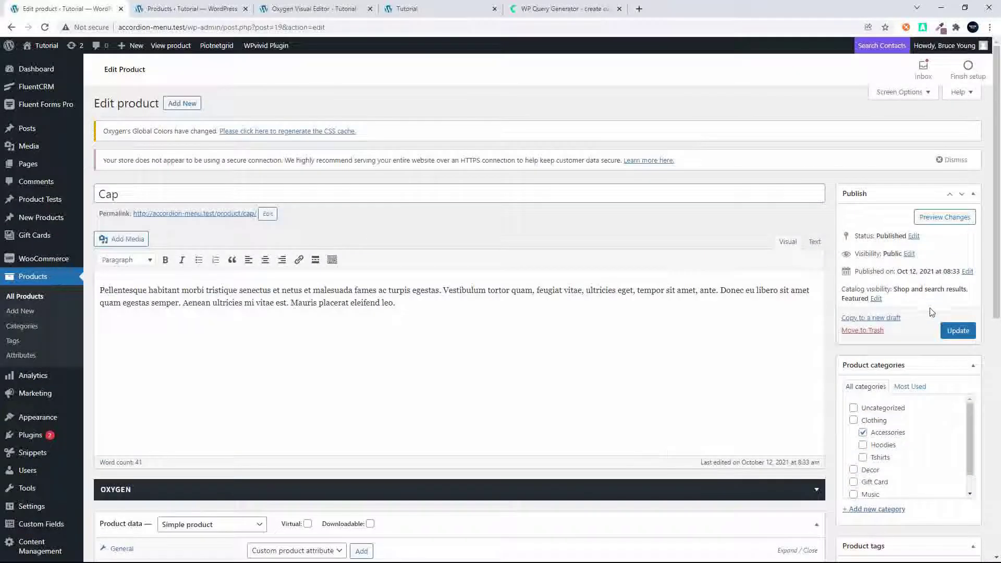
{"action": "left_click", "coordinate": [957, 331]}
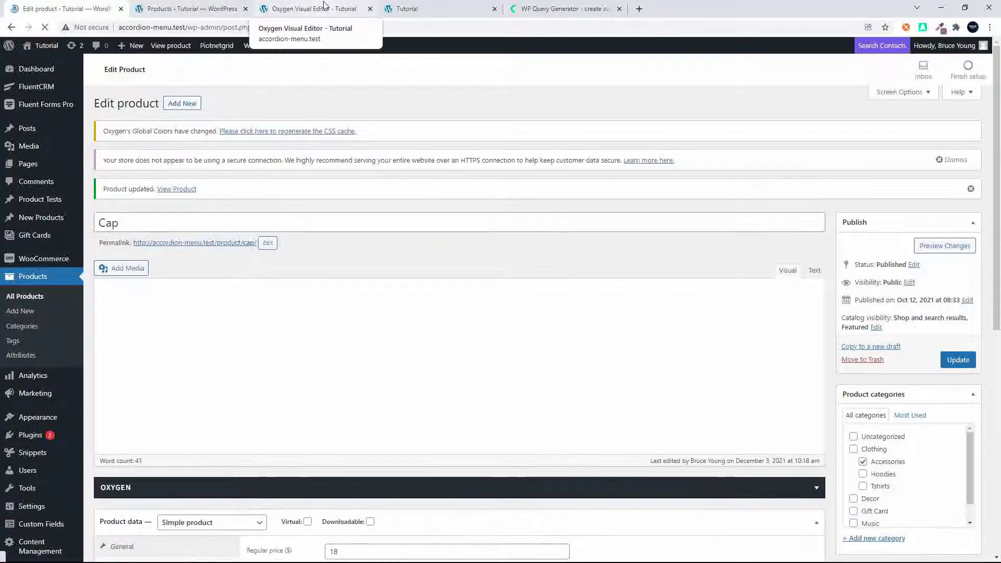
- Reload the front-end Tutorial page to confirm Cap ($16.00) now appears beside V-Neck T-Shirt
{"action": "left_click", "coordinate": [323, 7]}
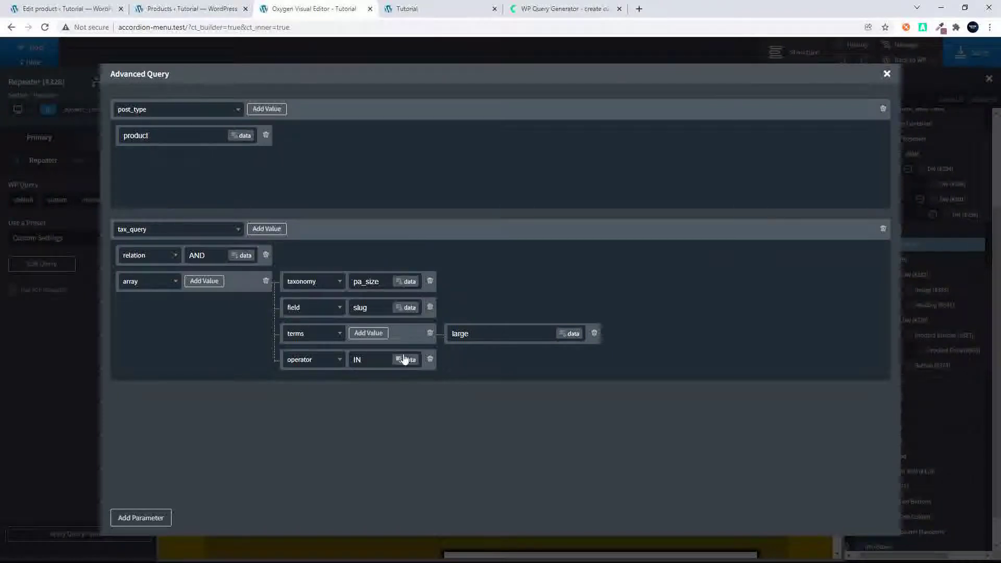
{"action": "left_click", "coordinate": [406, 7]}
{"action": "left_click", "coordinate": [45, 27]}
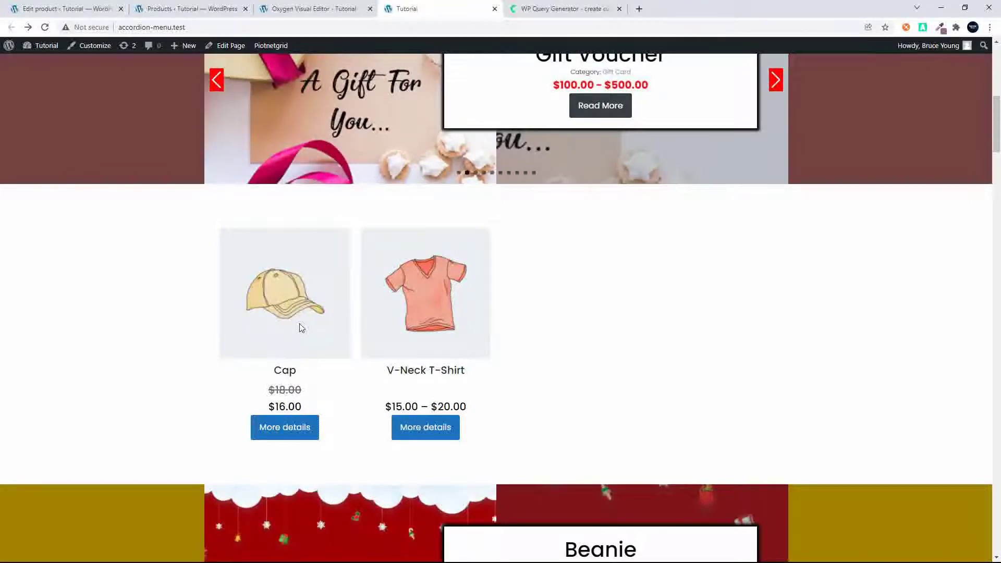
{"action": "left_click", "coordinate": [288, 12]}
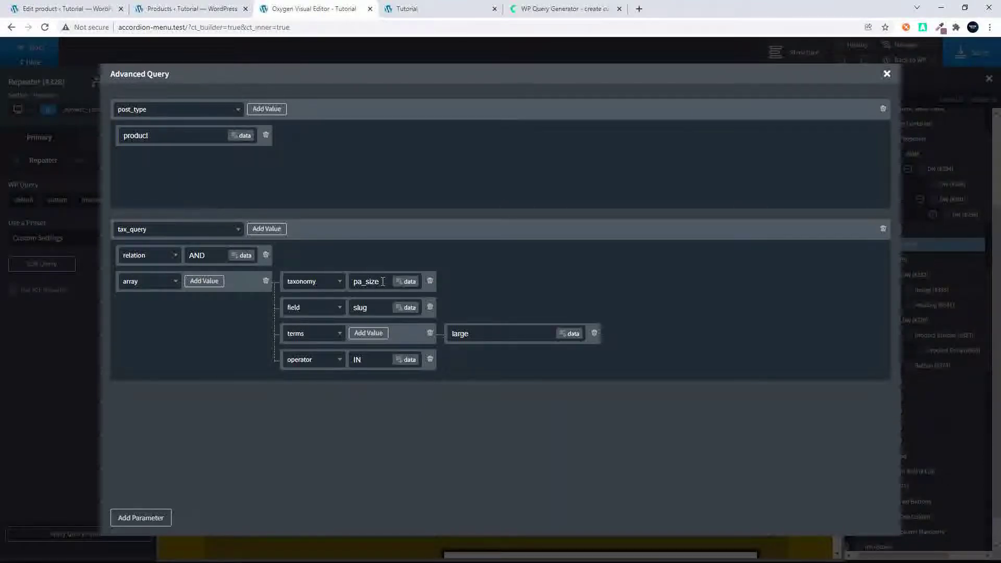
- Change the query filter to taxonomy pa_color with term green, then reload the front-end page
{"action": "key", "text": "BackSpace"}
{"action": "key", "text": "BackSpace"}
{"action": "key", "text": "BackSpace"}
{"action": "type", "text": "color"}
{"action": "left_click_drag", "start_coordinate": [490, 334], "coordinate": [421, 333]}
{"action": "type", "text": "green"}
{"action": "left_click", "coordinate": [888, 74]}
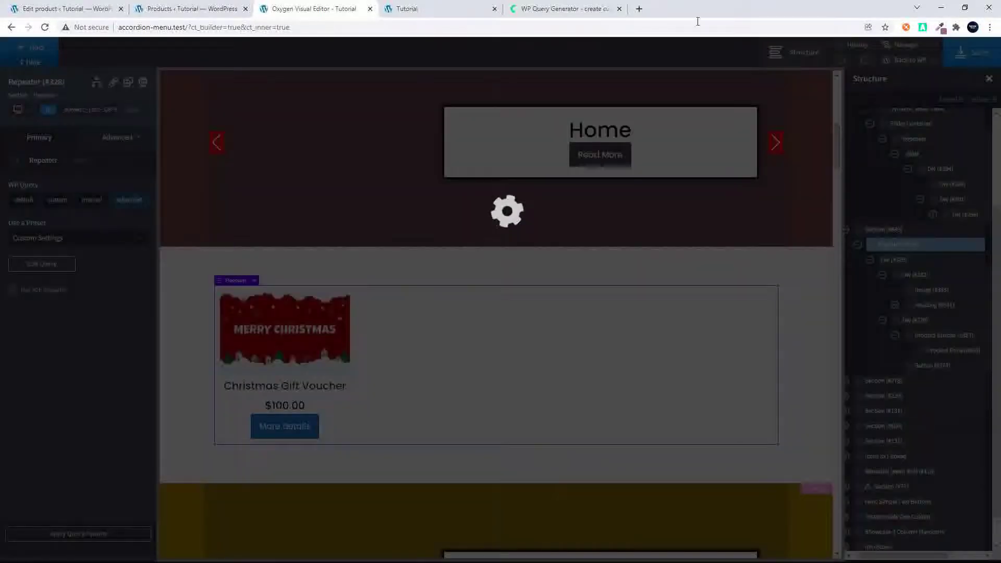
{"action": "left_click", "coordinate": [409, 8]}
{"action": "left_click", "coordinate": [45, 28]}
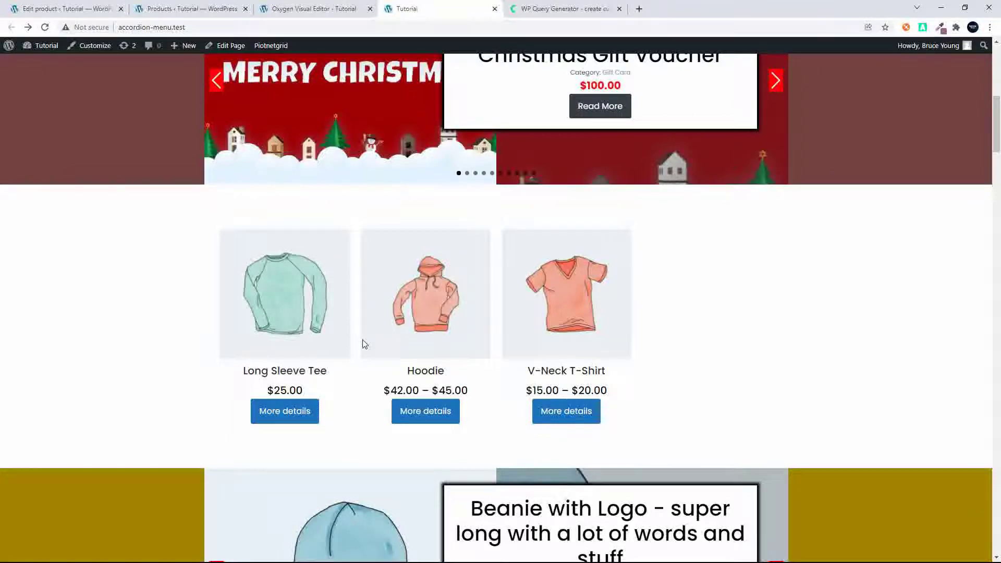
- Confirm on the Hoodie product page that Green is among its colors, then return to the listing
{"action": "left_click", "coordinate": [437, 416]}
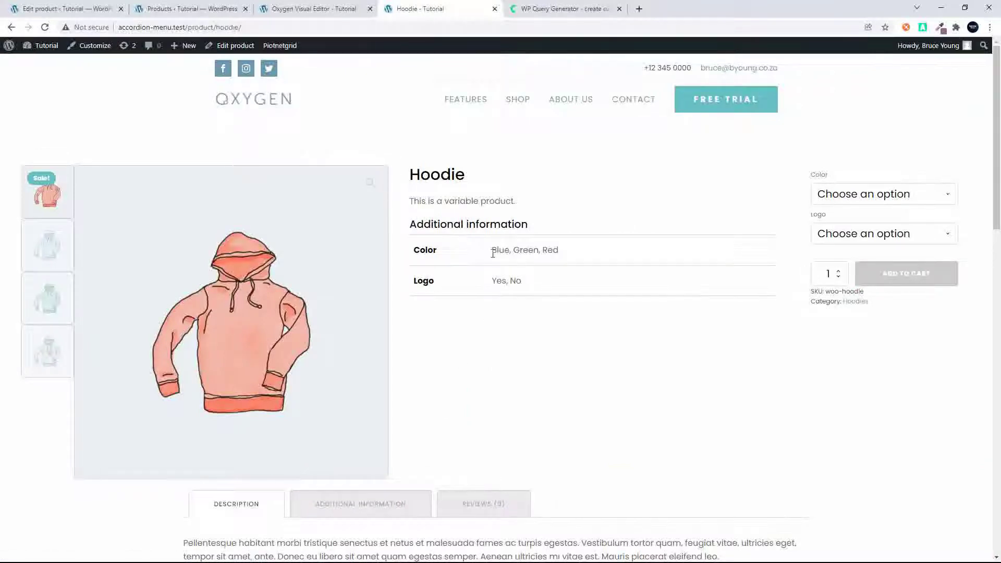
{"action": "left_click", "coordinate": [902, 197]}
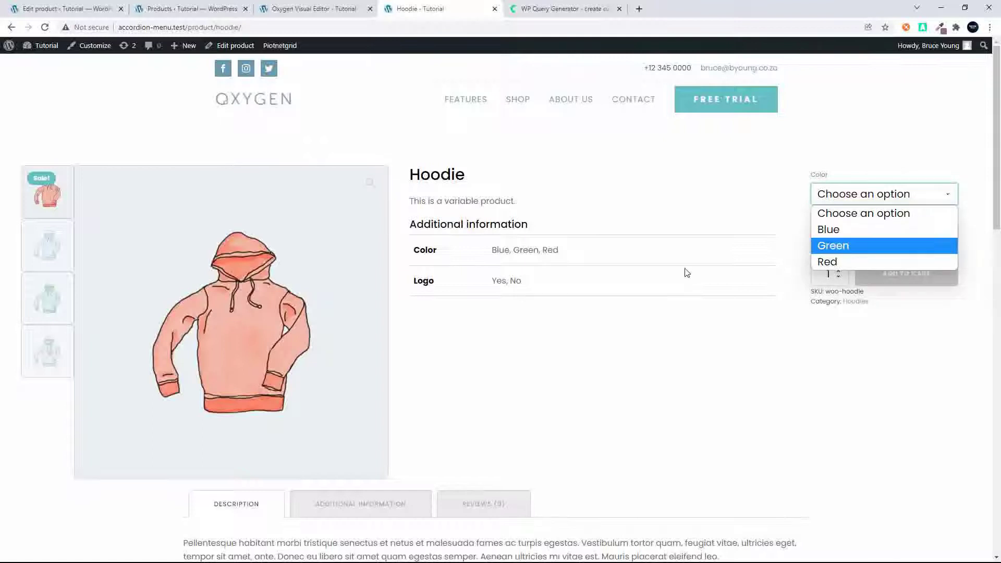
{"action": "left_click", "coordinate": [10, 28]}
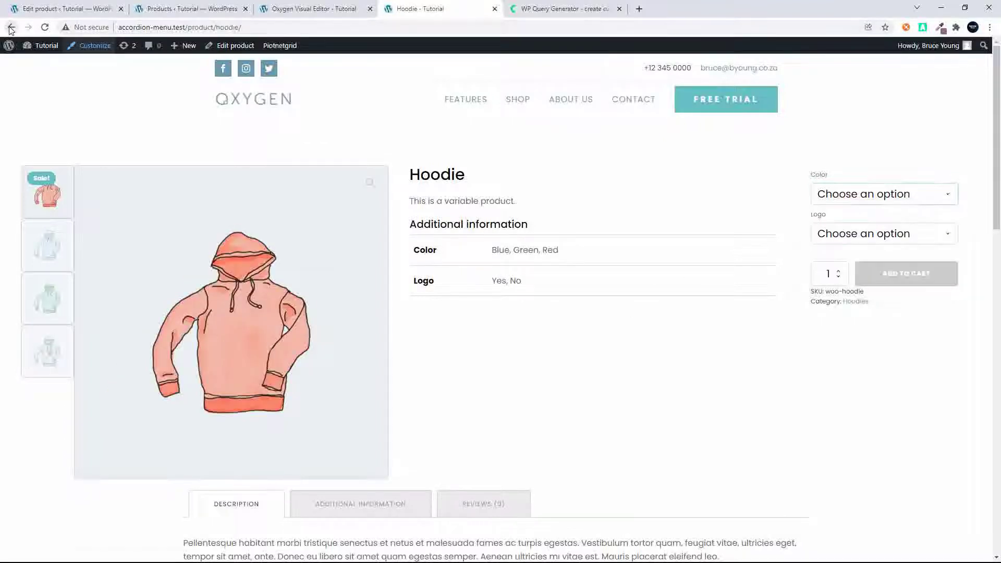
{"action": "left_click", "coordinate": [10, 29]}
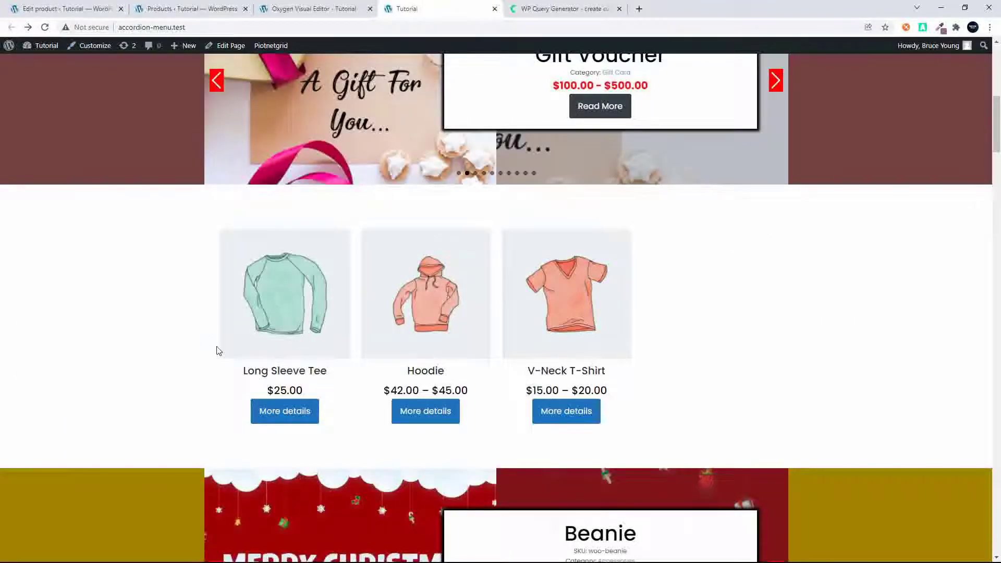
{"action": "left_click", "coordinate": [335, 9]}
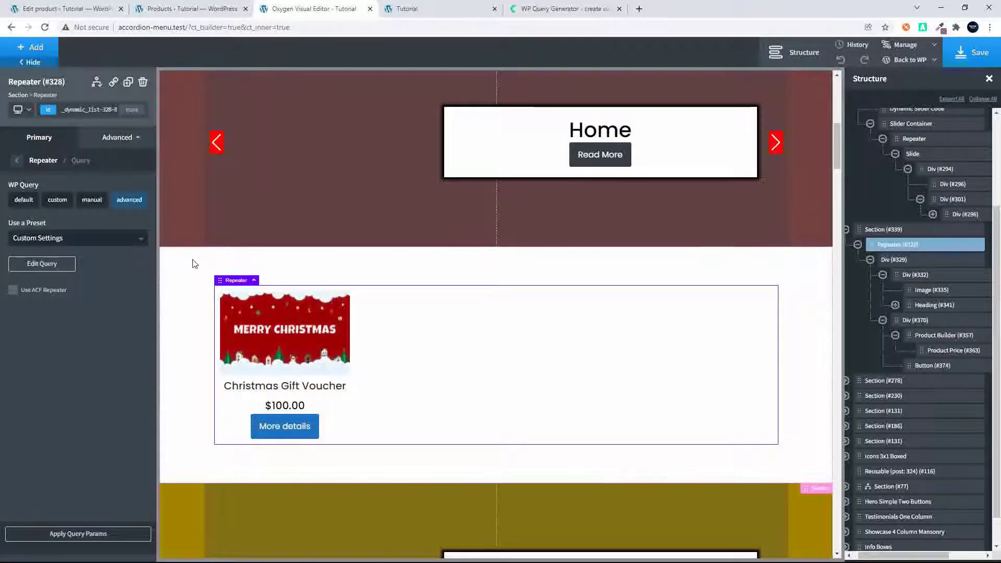
- Add a second tax_query condition as an array holding four entries
{"action": "left_click", "coordinate": [42, 264]}
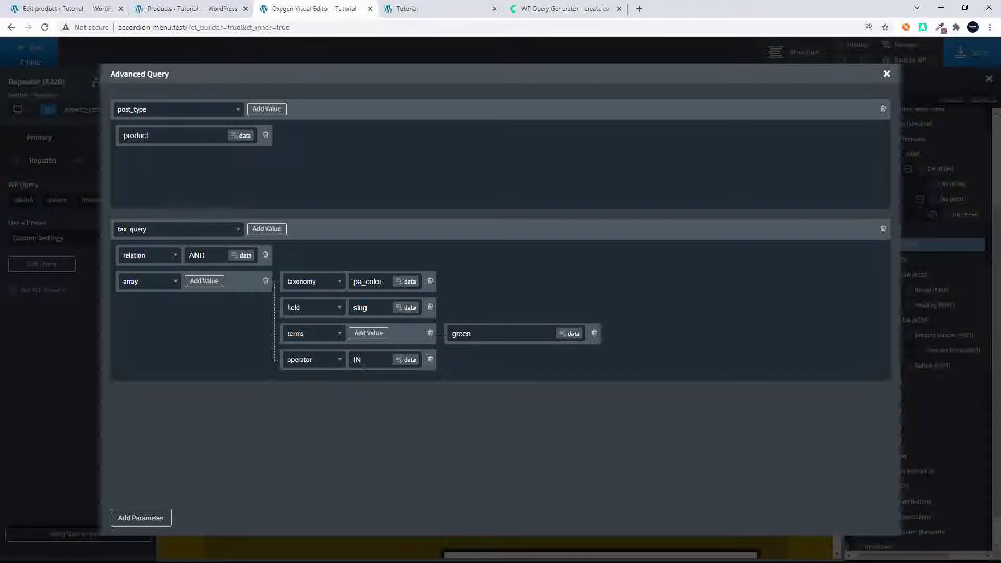
{"action": "left_click", "coordinate": [265, 230]}
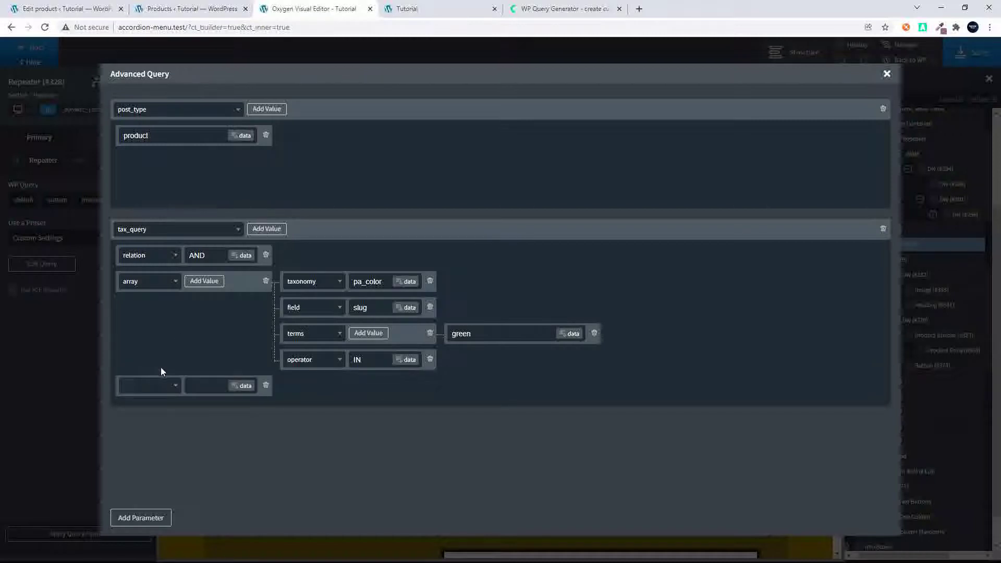
{"action": "left_click", "coordinate": [175, 391]}
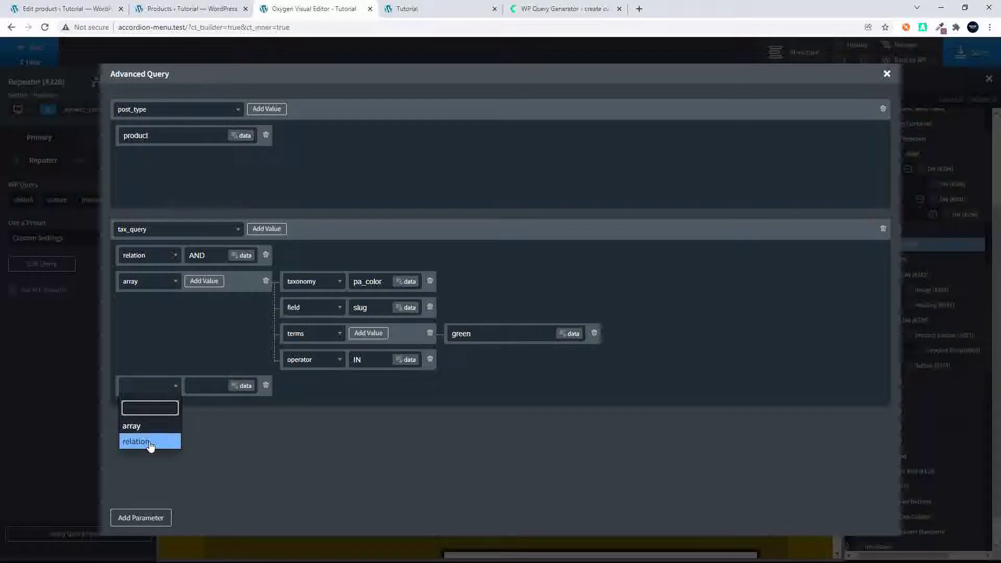
{"action": "left_click", "coordinate": [149, 442]}
{"action": "left_click", "coordinate": [151, 386]}
{"action": "left_click", "coordinate": [148, 426]}
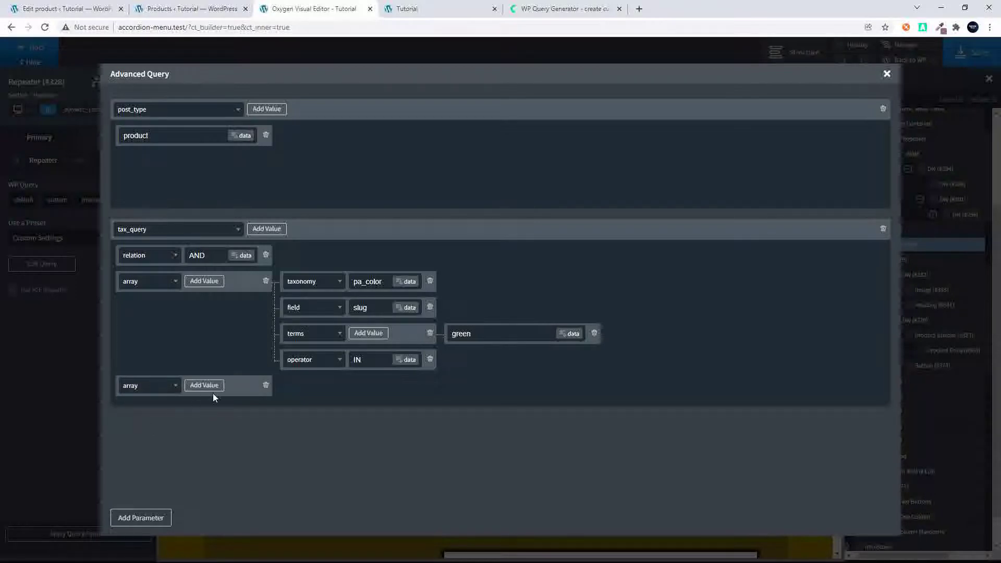
{"action": "left_click", "coordinate": [205, 386]}
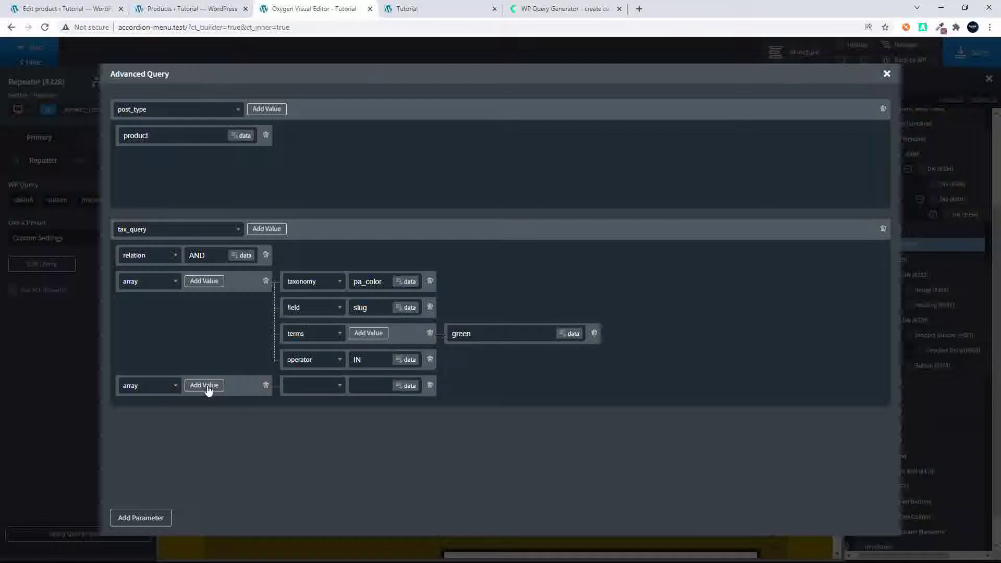
{"action": "left_click", "coordinate": [205, 386]}
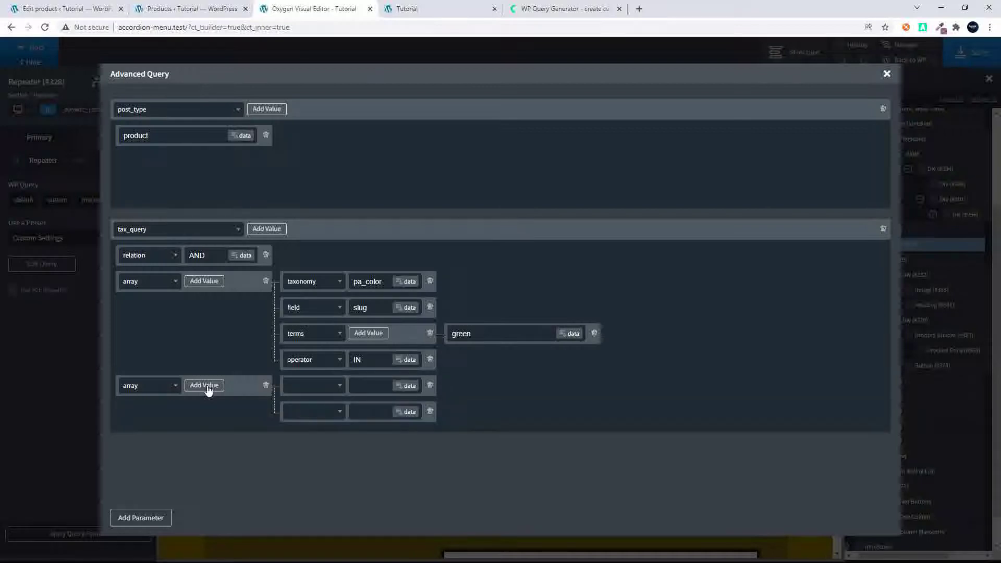
{"action": "left_click", "coordinate": [205, 386]}
{"action": "left_click", "coordinate": [206, 387]}
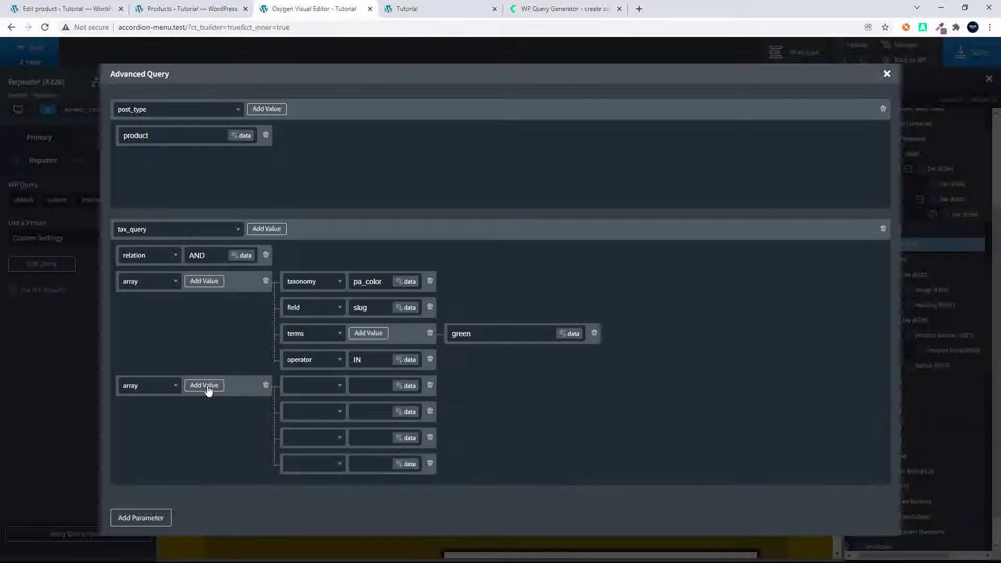
- Set the new condition's first entries to taxonomy pa_size and field slug
{"action": "left_click", "coordinate": [338, 391]}
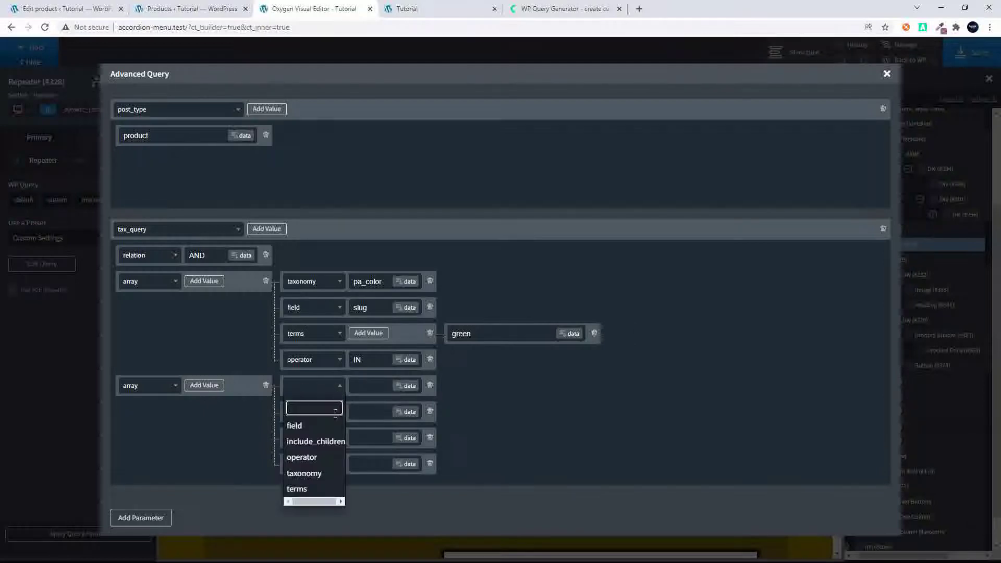
{"action": "left_click", "coordinate": [311, 475]}
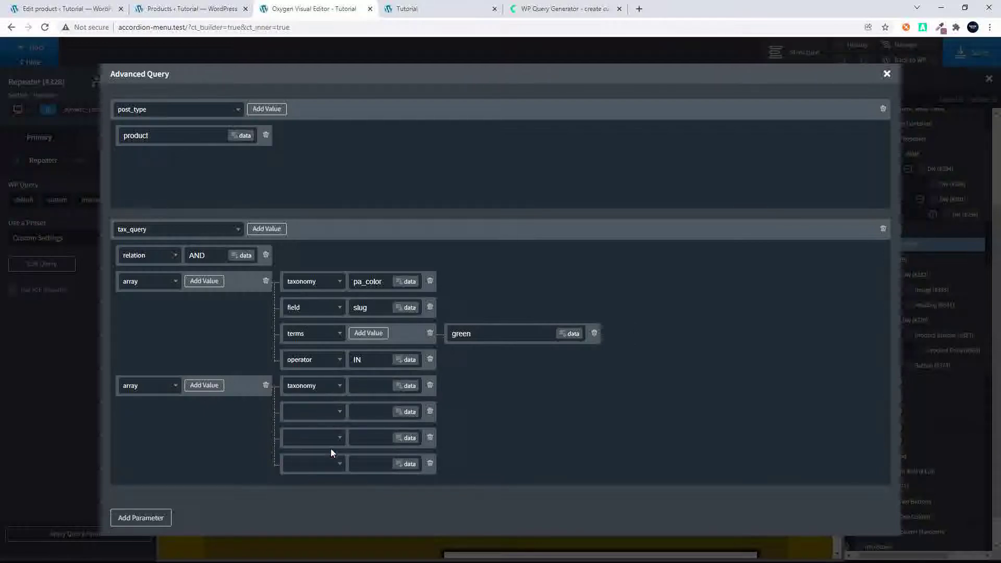
{"action": "left_click", "coordinate": [367, 389]}
{"action": "type", "text": "pa_size"}
{"action": "left_click", "coordinate": [306, 418]}
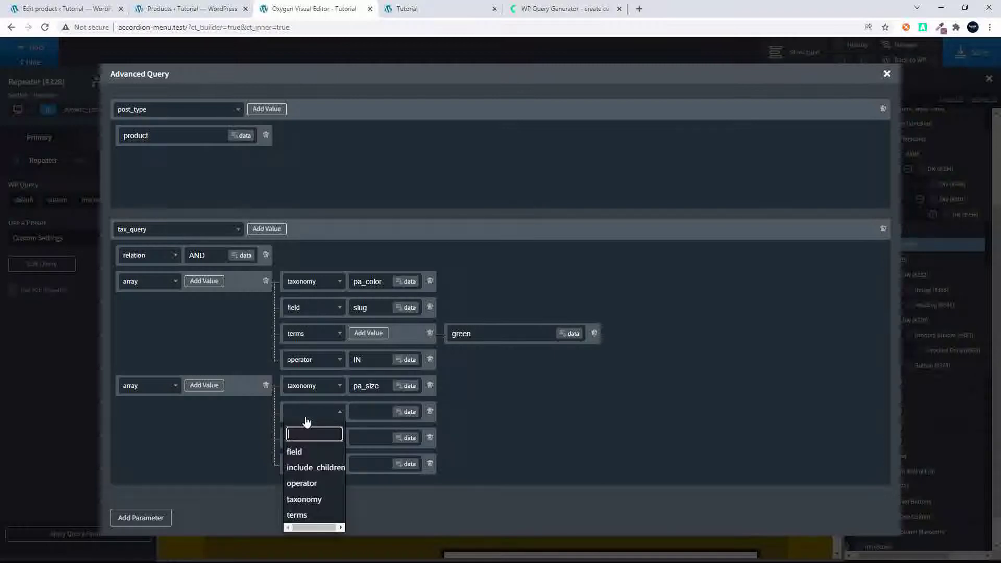
{"action": "left_click", "coordinate": [307, 451]}
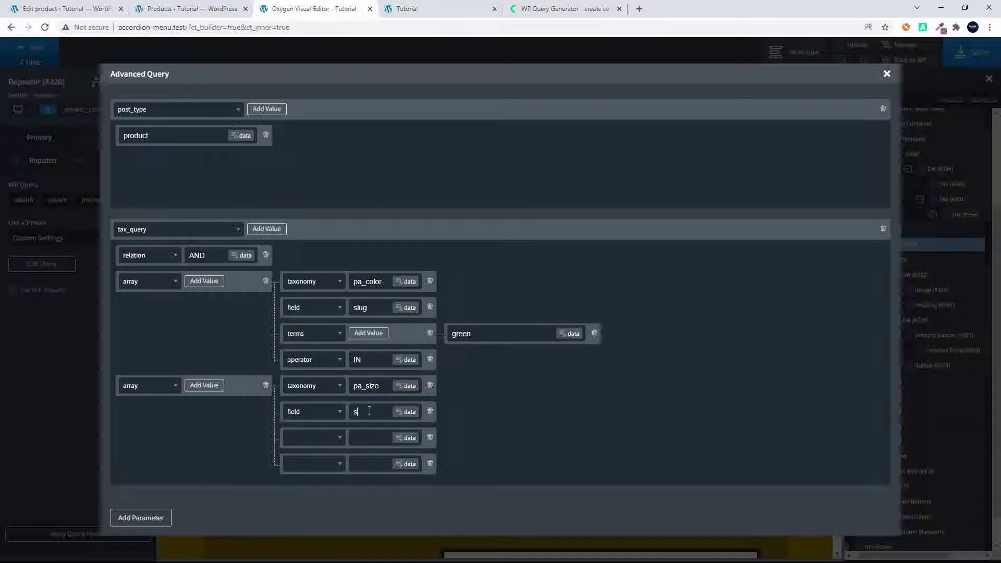
- Complete the condition with terms large and operator IN, then close the Advanced Query
{"action": "left_click", "coordinate": [342, 439]}
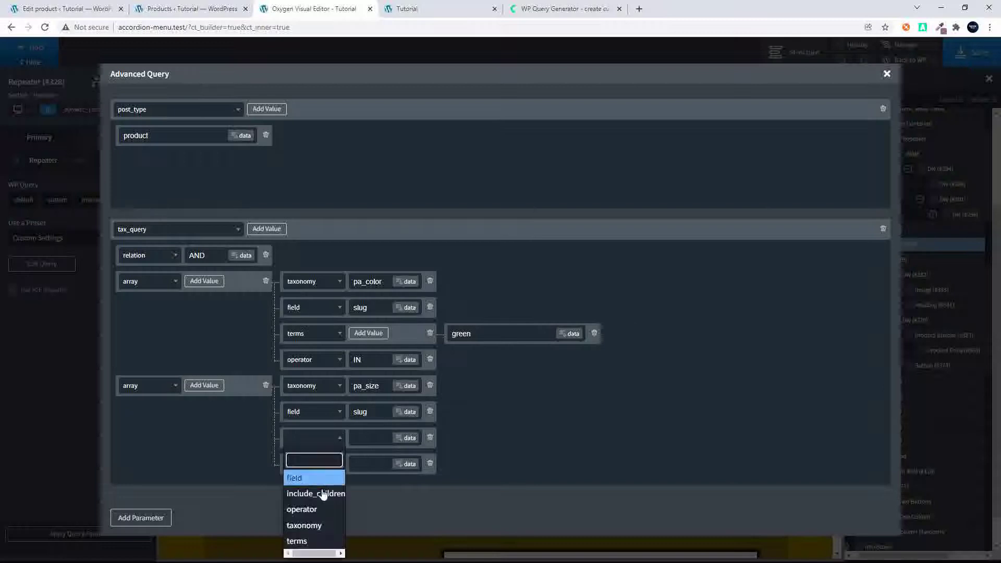
{"action": "left_click", "coordinate": [319, 541]}
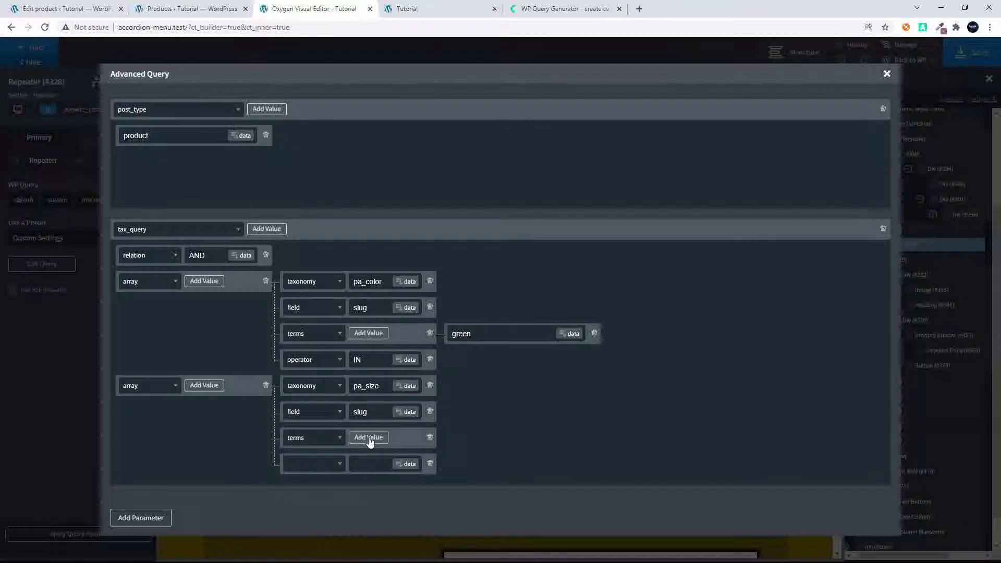
{"action": "left_click", "coordinate": [368, 438]}
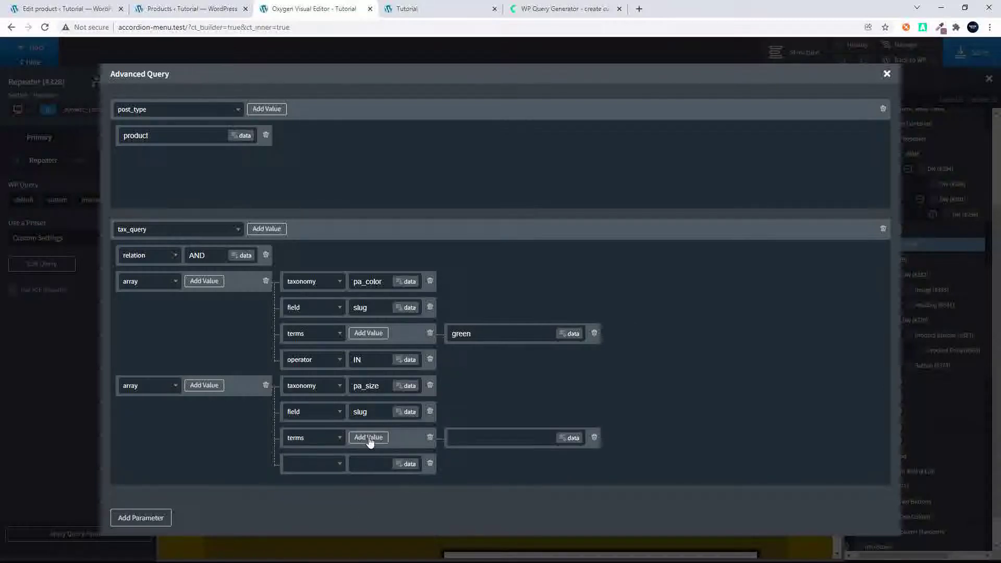
{"action": "left_click", "coordinate": [465, 440]}
{"action": "type", "text": "large"}
{"action": "left_click", "coordinate": [332, 468]}
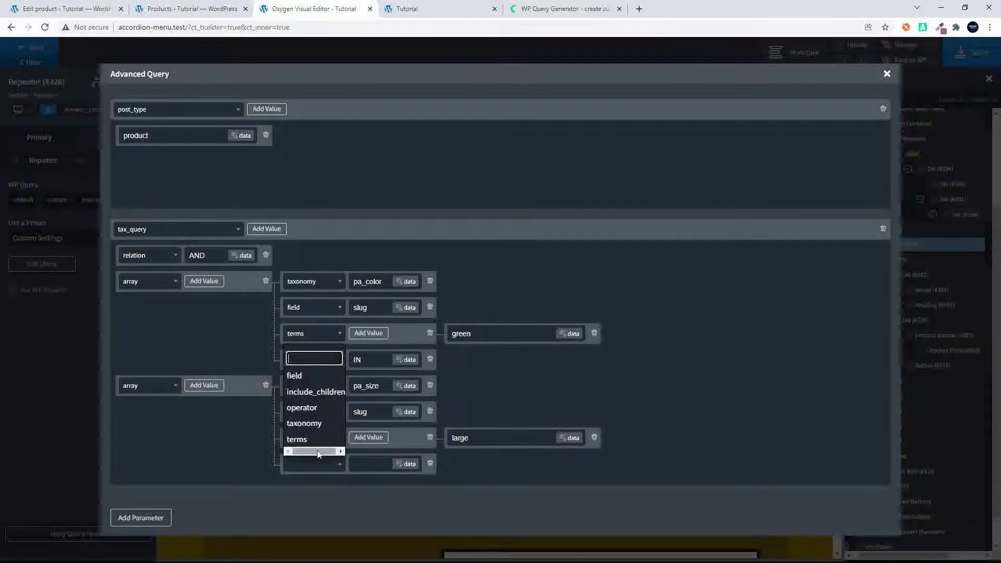
{"action": "left_click", "coordinate": [313, 408]}
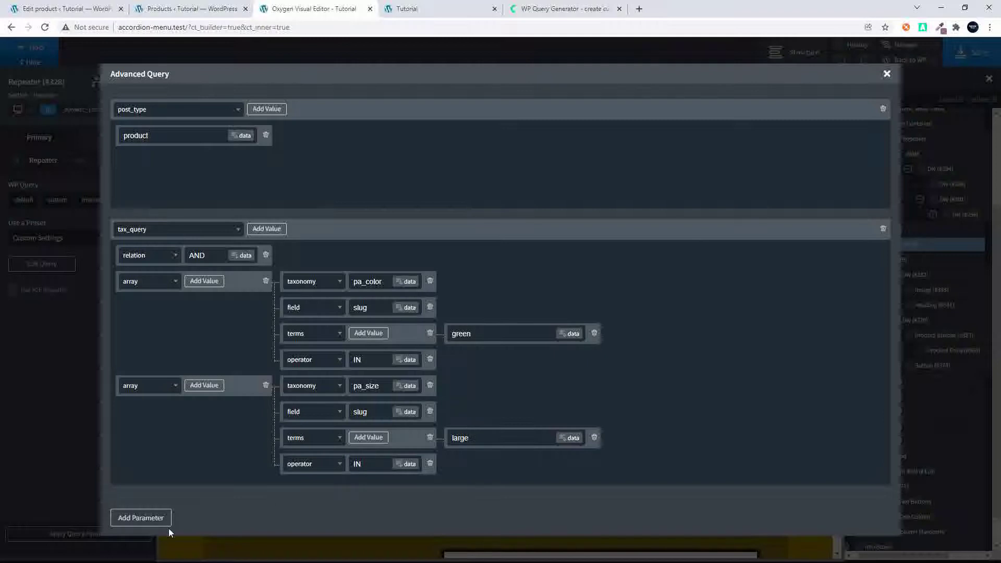
{"action": "left_click", "coordinate": [887, 74]}
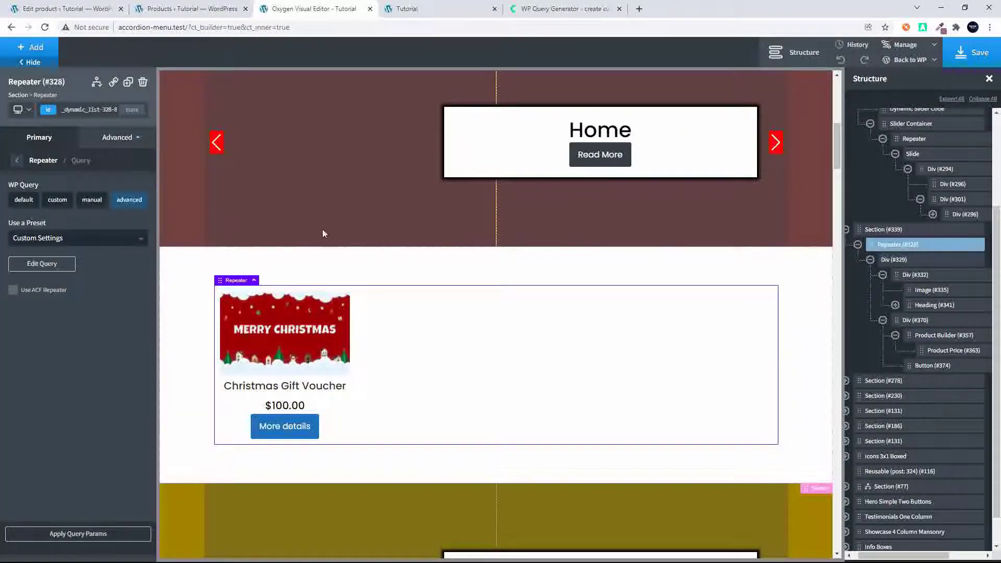
- Apply the combined color-and-size query params and save the page
{"action": "left_click", "coordinate": [70, 535]}
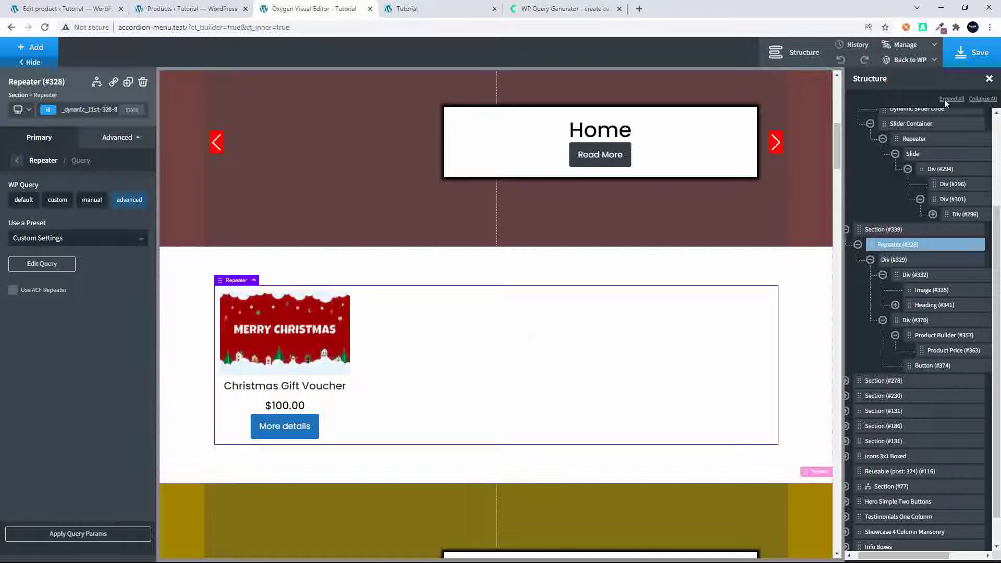
{"action": "left_click", "coordinate": [973, 52]}
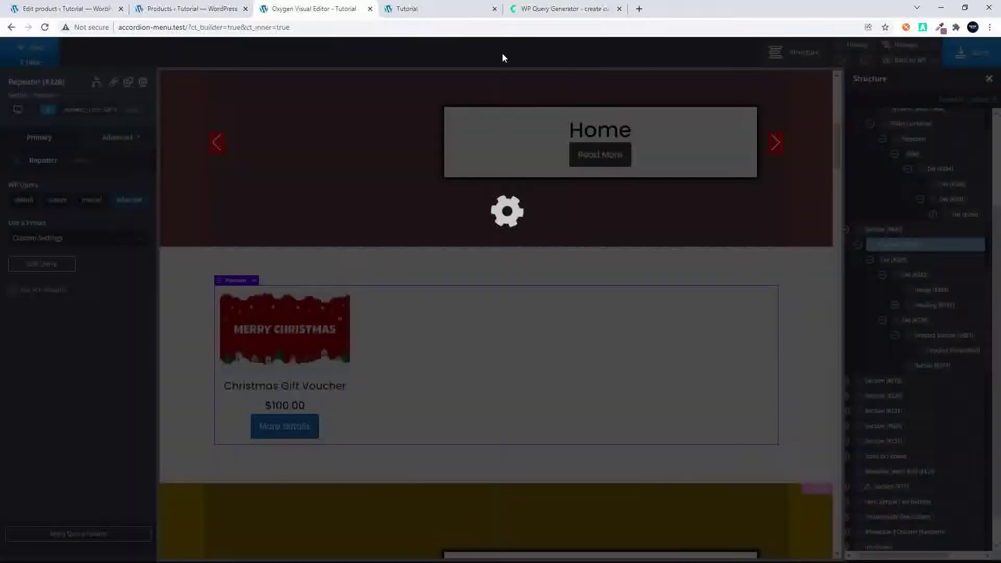
{"action": "left_click", "coordinate": [445, 16]}
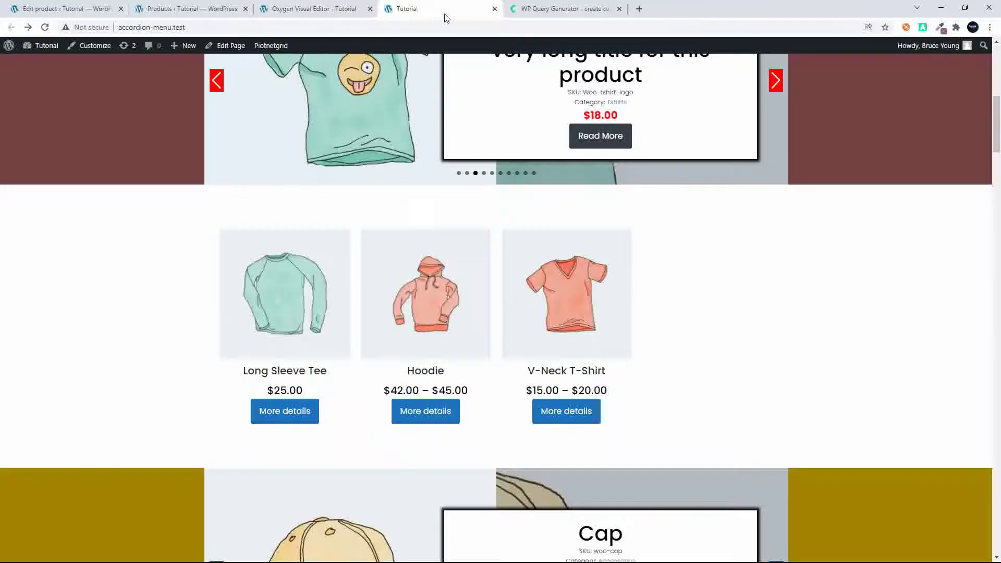
- Reload the live listing and recheck the Advanced Query in the editor
{"action": "left_click", "coordinate": [44, 27]}
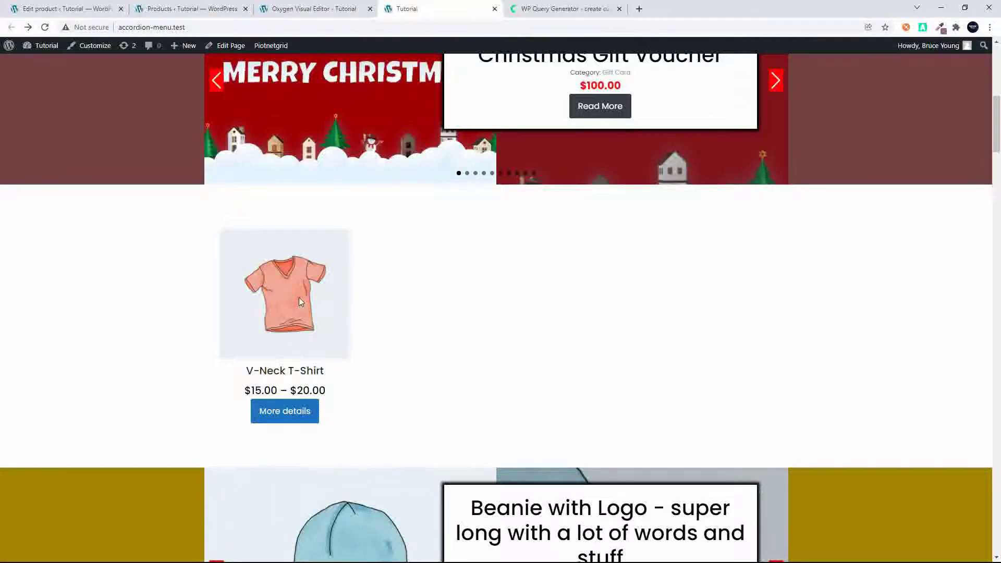
{"action": "left_click", "coordinate": [317, 10]}
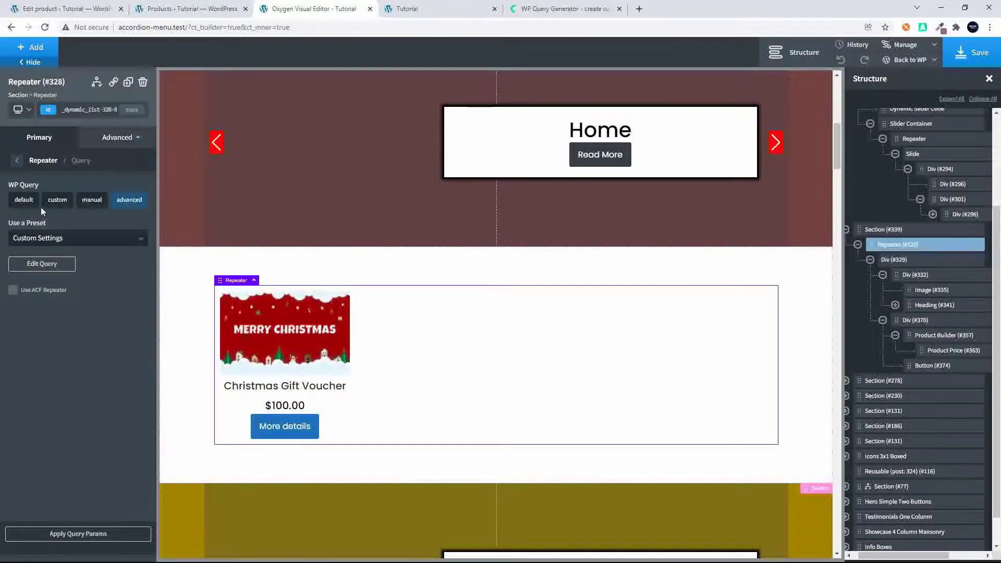
{"action": "left_click", "coordinate": [49, 262]}
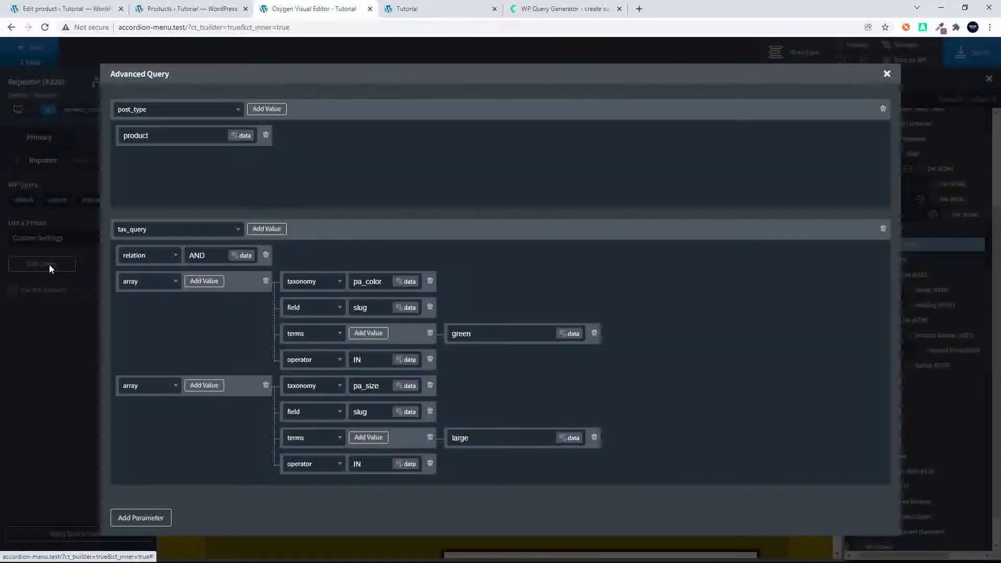
{"action": "left_click", "coordinate": [422, 7]}
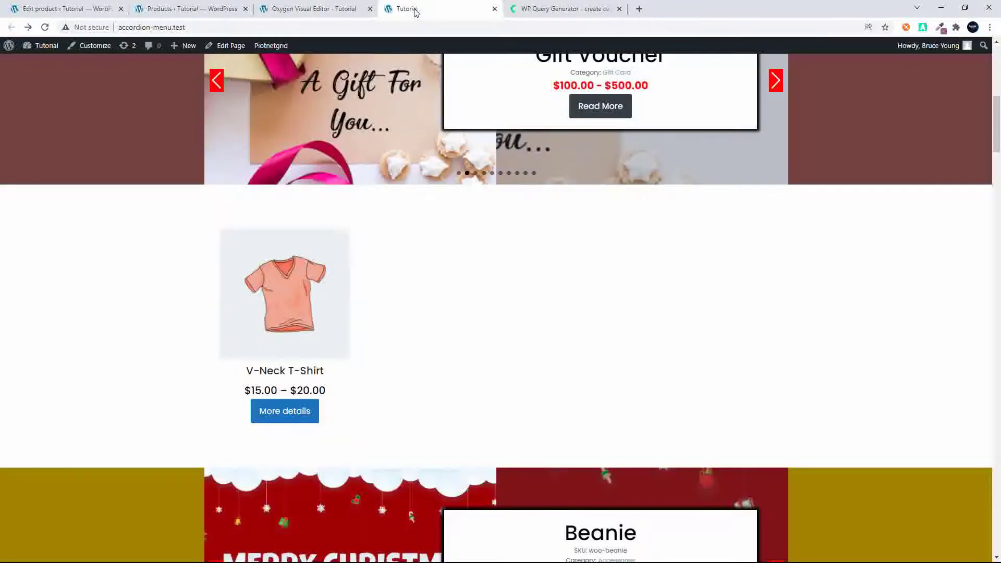
- Confirm the V-Neck T-Shirt can be chosen in Green and Large at $20.00
{"action": "left_click", "coordinate": [290, 412]}
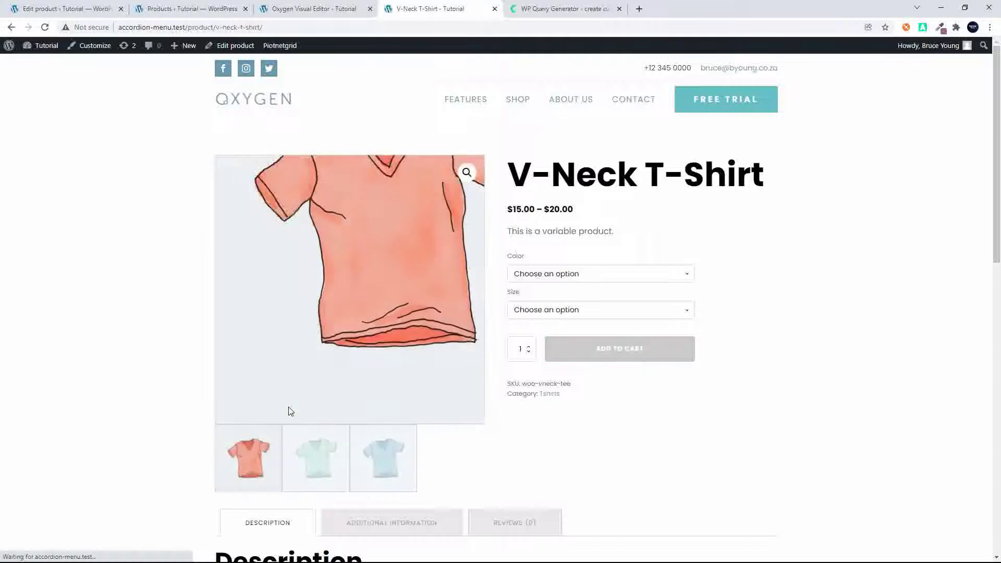
{"action": "left_click", "coordinate": [583, 272]}
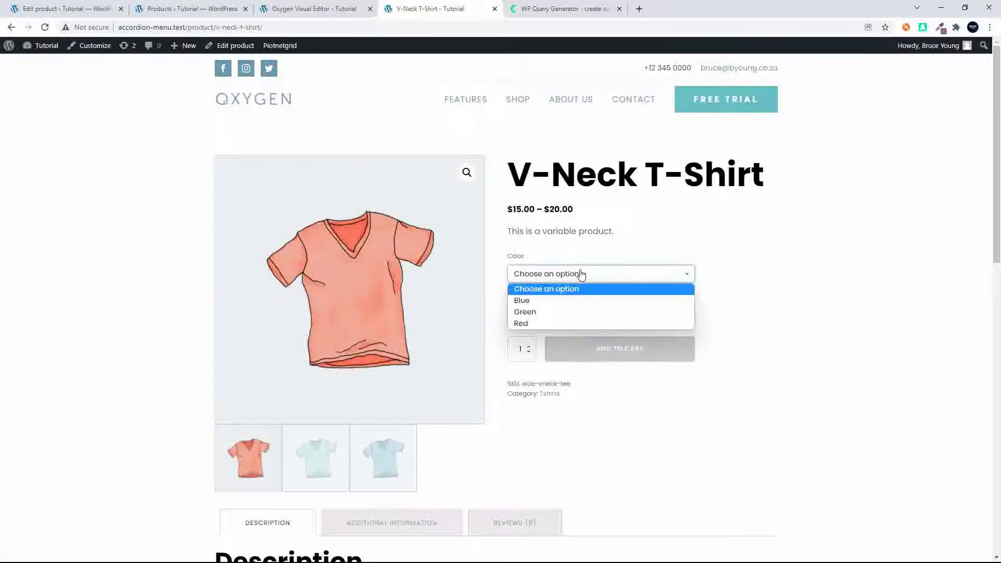
{"action": "left_click", "coordinate": [568, 312]}
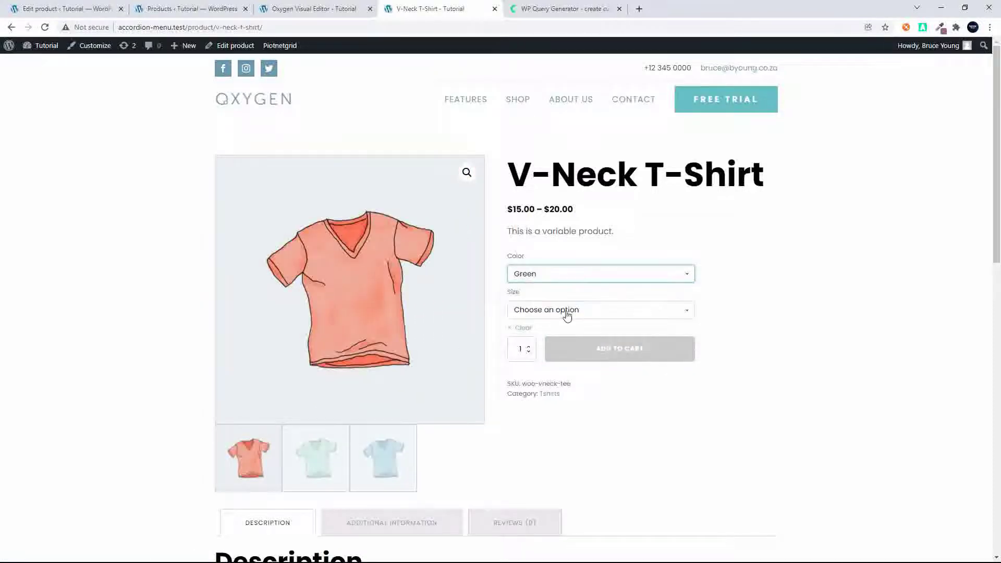
{"action": "left_click", "coordinate": [567, 315]}
{"action": "left_click", "coordinate": [561, 332]}
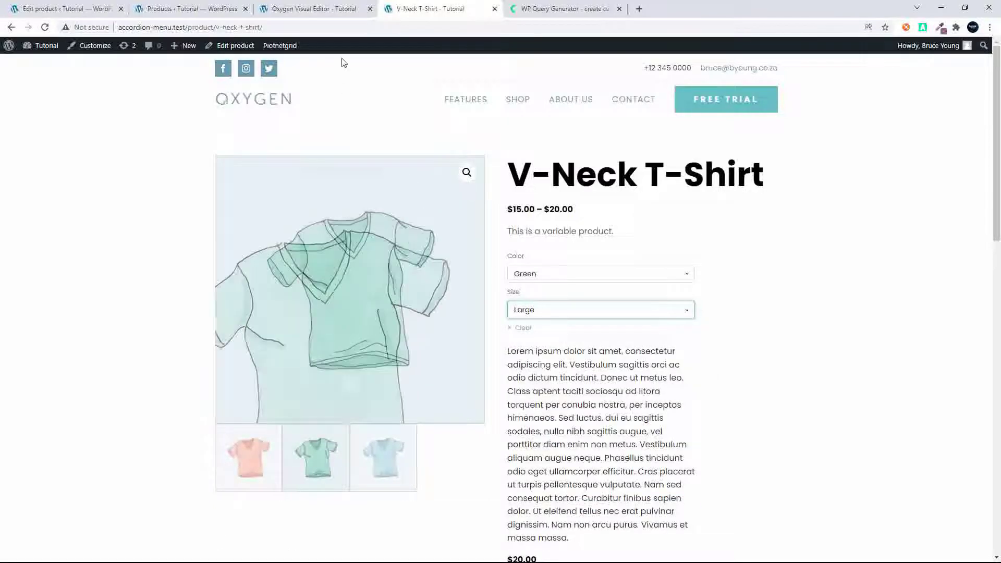
{"action": "left_click", "coordinate": [83, 12]}
{"action": "scroll", "coordinate": [366, 384], "scroll_direction": "down", "scroll_amount": 6}
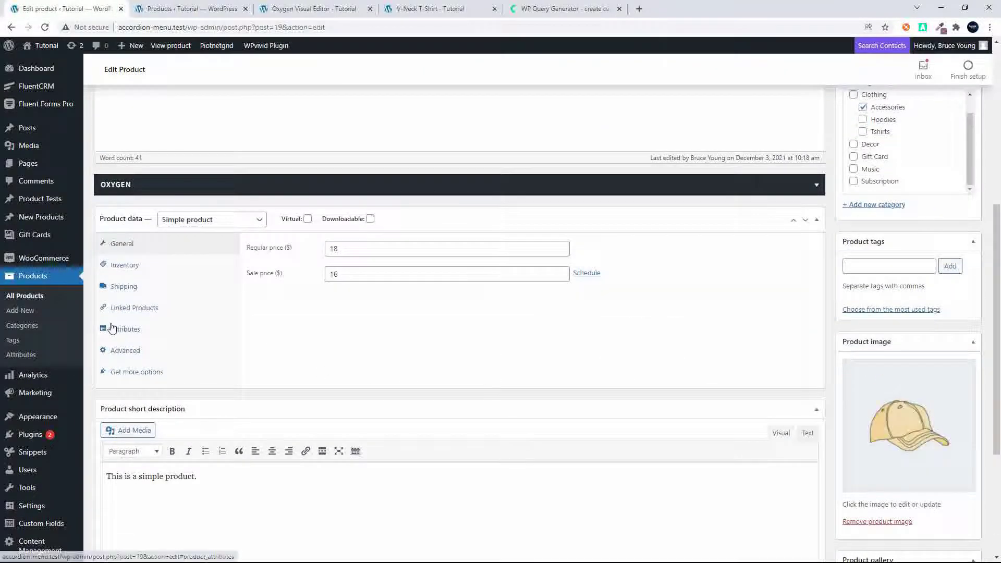
- Check the Cap's product attributes, Color Yellow and Size Large, then return to Oxygen
{"action": "left_click", "coordinate": [133, 331]}
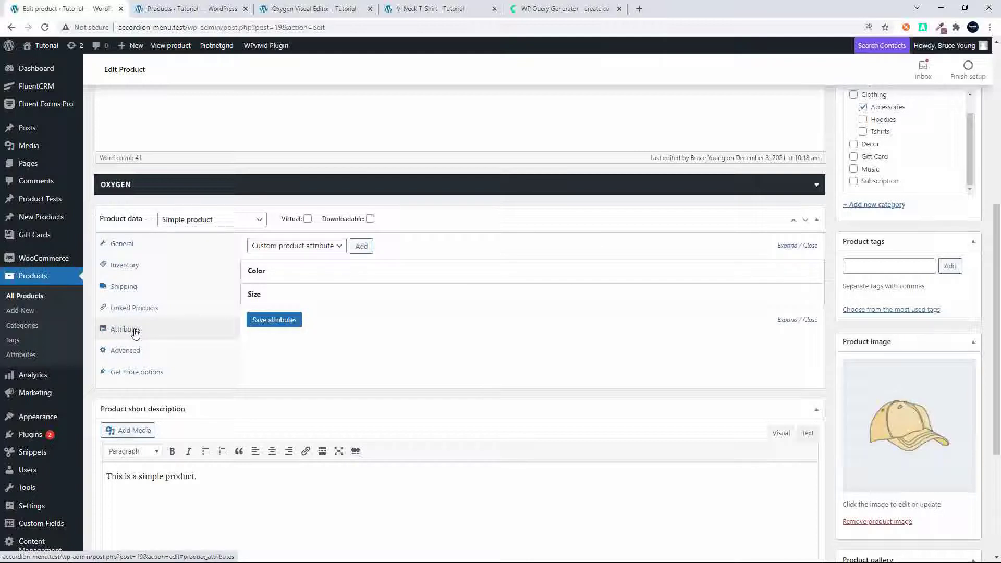
{"action": "left_click", "coordinate": [351, 294]}
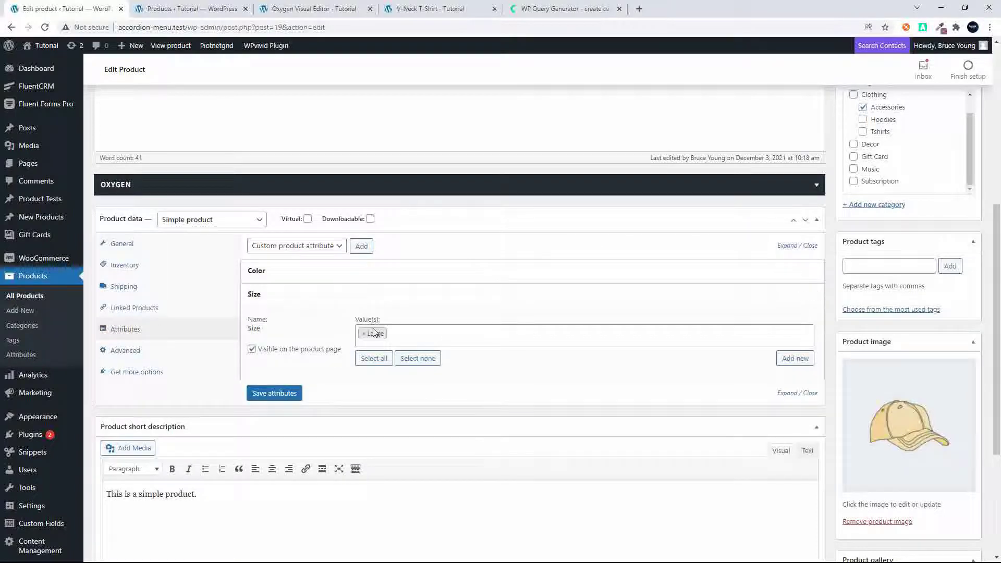
{"action": "left_click", "coordinate": [351, 283]}
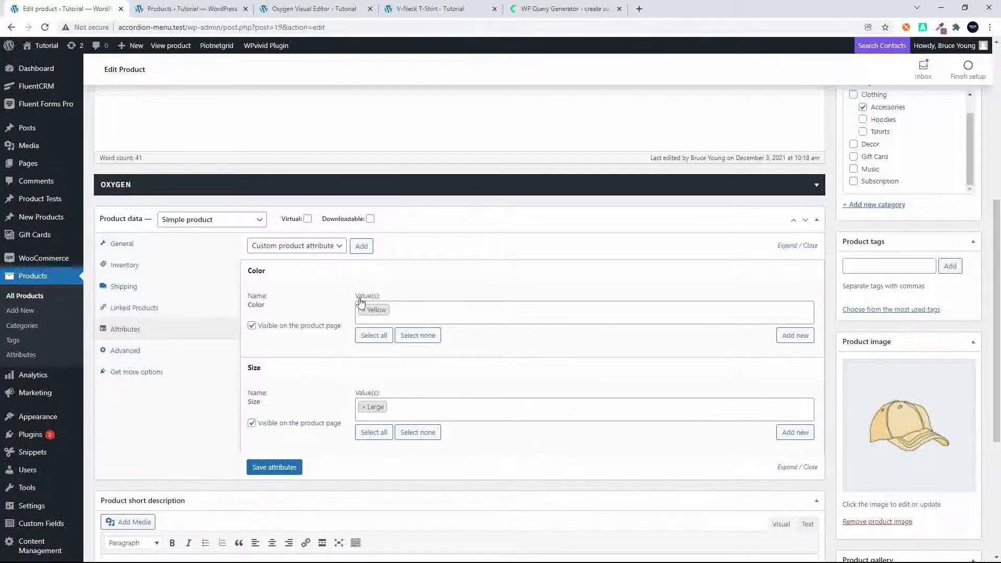
{"action": "left_click", "coordinate": [312, 10]}
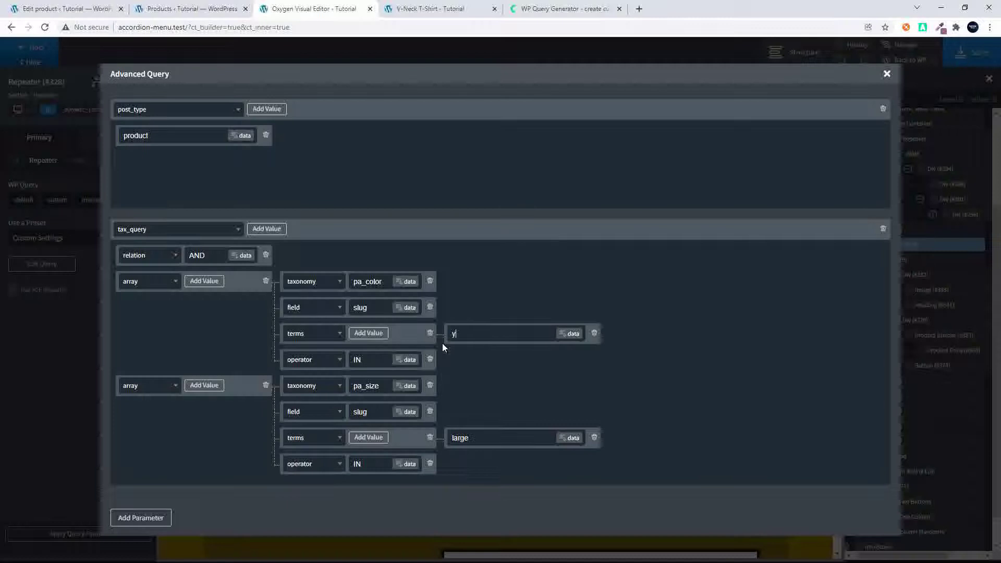
- Change the pa_color query term from green to yellow and head back to the homepage
{"action": "type", "text": "yellow"}
{"action": "left_click", "coordinate": [887, 74]}
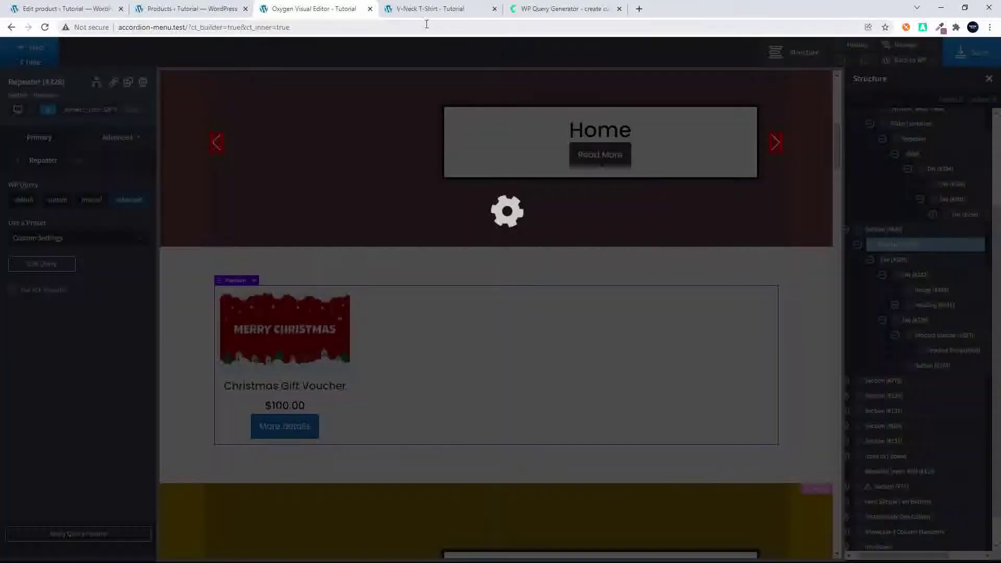
{"action": "left_click", "coordinate": [420, 9]}
{"action": "left_click", "coordinate": [11, 27]}
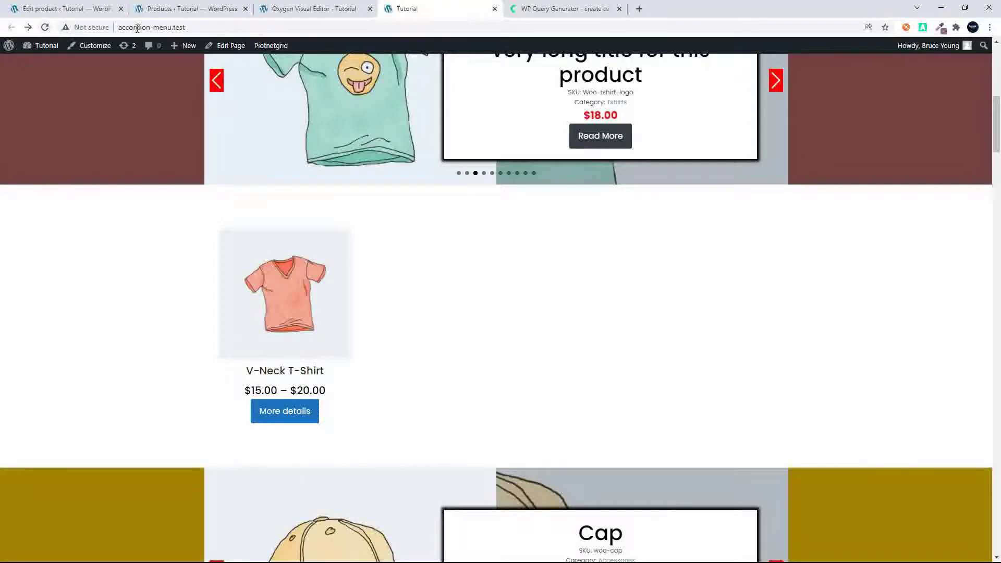
- Reload the homepage so the listing shows only the Cap at $16.00
{"action": "left_click", "coordinate": [172, 29]}
{"action": "key", "text": "Return"}
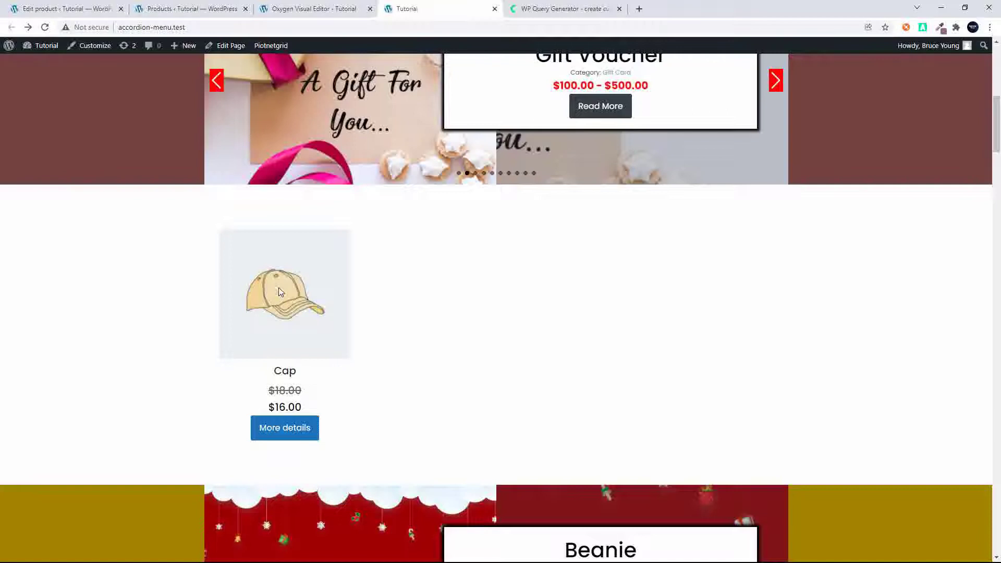
{"action": "left_click", "coordinate": [316, 8]}
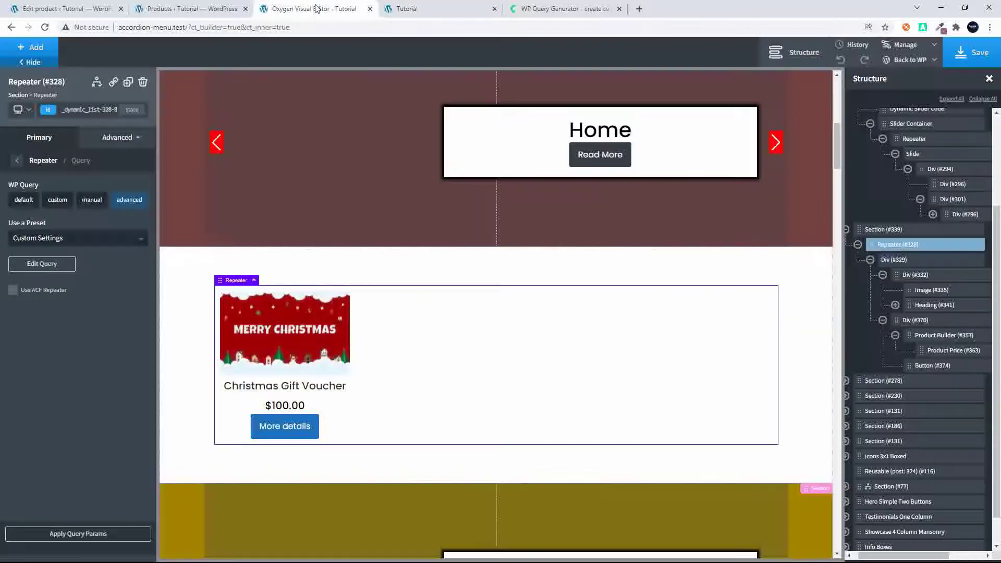
- Add red and green as extra color terms alongside yellow in the Advanced Query
{"action": "left_click", "coordinate": [41, 264]}
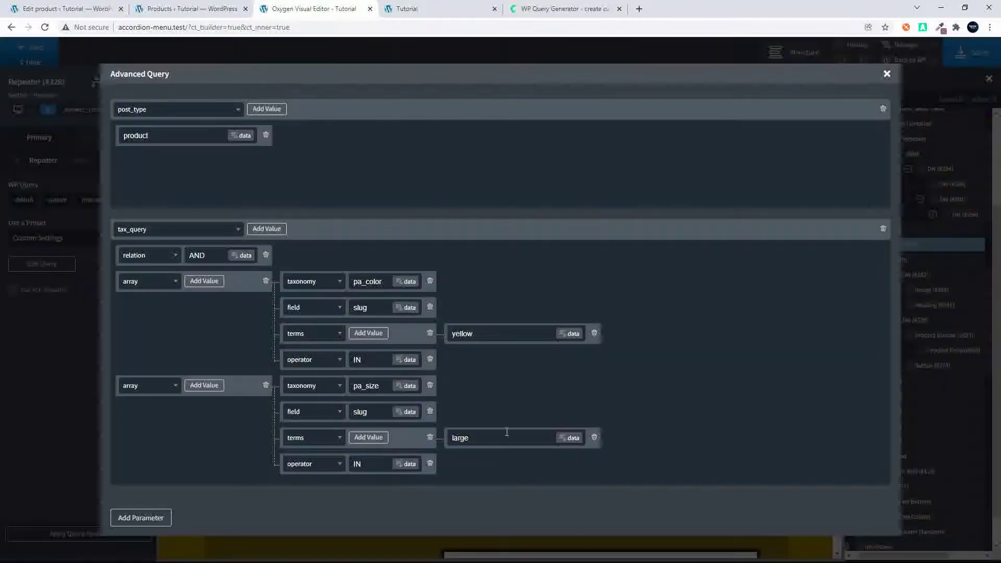
{"action": "left_click", "coordinate": [369, 334]}
{"action": "left_click", "coordinate": [464, 359]}
{"action": "type", "text": "green"}
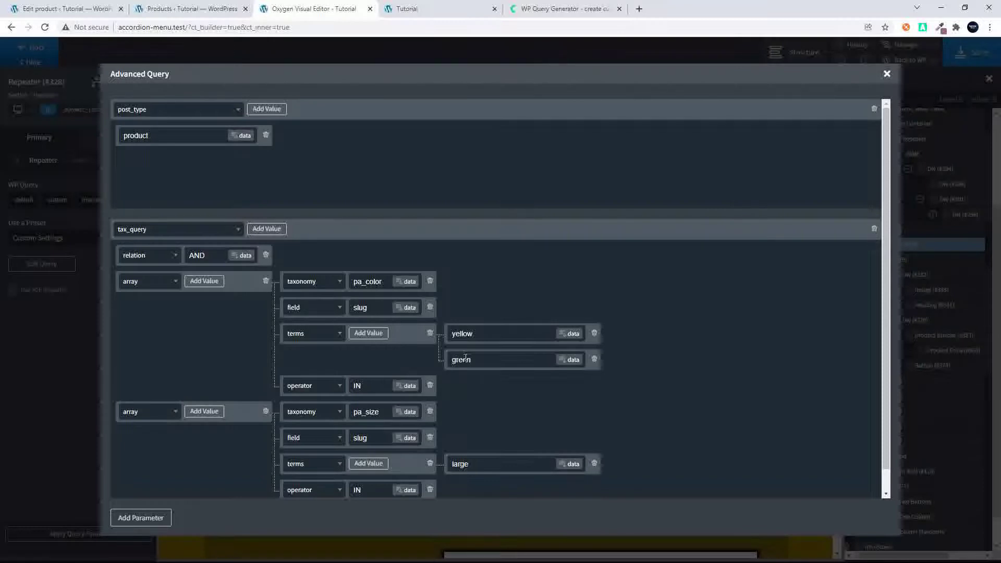
{"action": "key", "text": "BackSpace"}
{"action": "key", "text": "BackSpace"}
{"action": "key", "text": "BackSpace"}
{"action": "key", "text": "BackSpace"}
{"action": "key", "text": "BackSpace"}
{"action": "scroll", "coordinate": [251, 499], "scroll_direction": "down", "scroll_amount": 1}
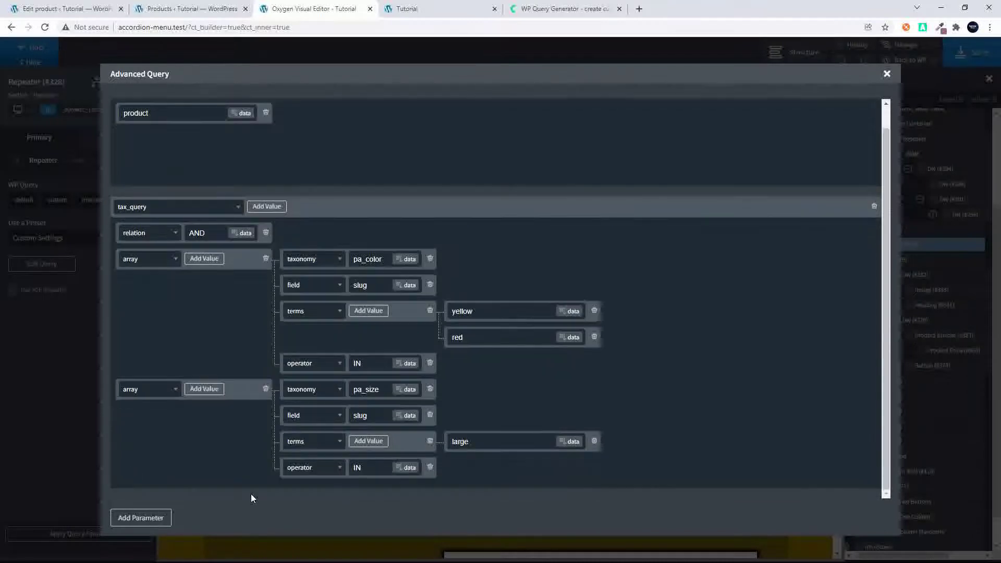
{"action": "left_click", "coordinate": [374, 311]}
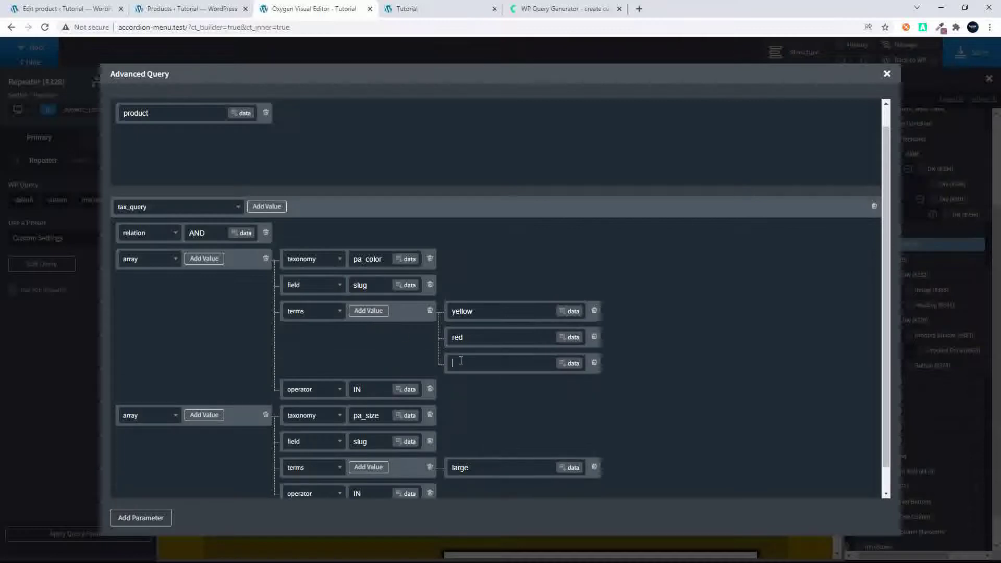
{"action": "type", "text": "green"}
- Close the query editor and save the page with the updated query
{"action": "left_click", "coordinate": [886, 75]}
{"action": "left_click", "coordinate": [959, 62]}
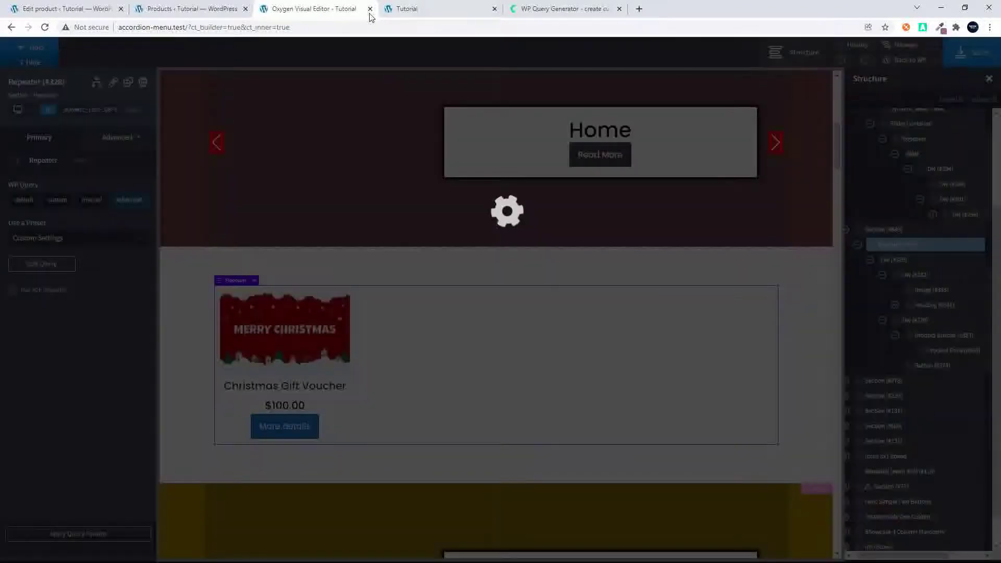
{"action": "left_click", "coordinate": [407, 8]}
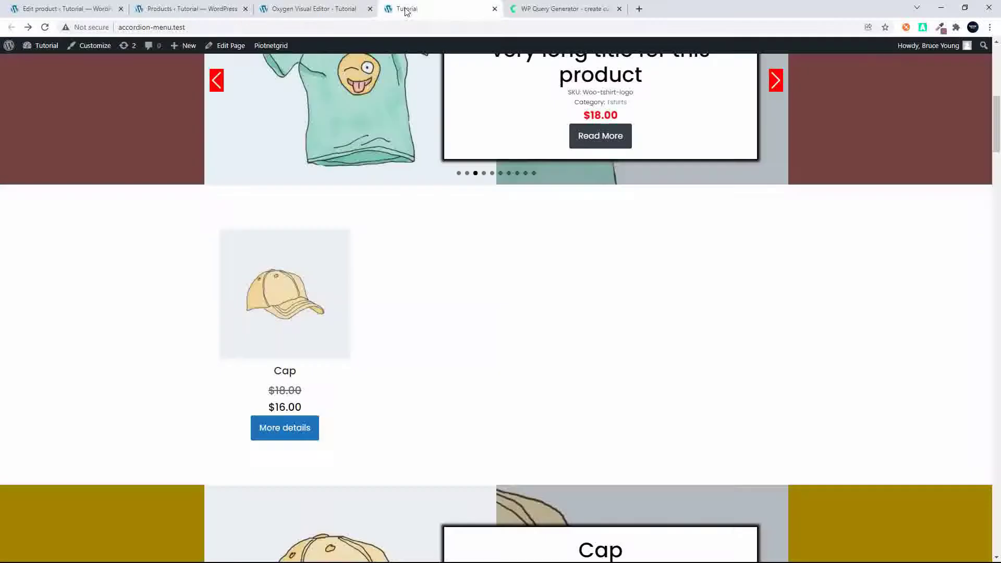
- Reload the front end to list Cap and V-Neck T-Shirt, then return to the Cap editor
{"action": "left_click", "coordinate": [45, 27]}
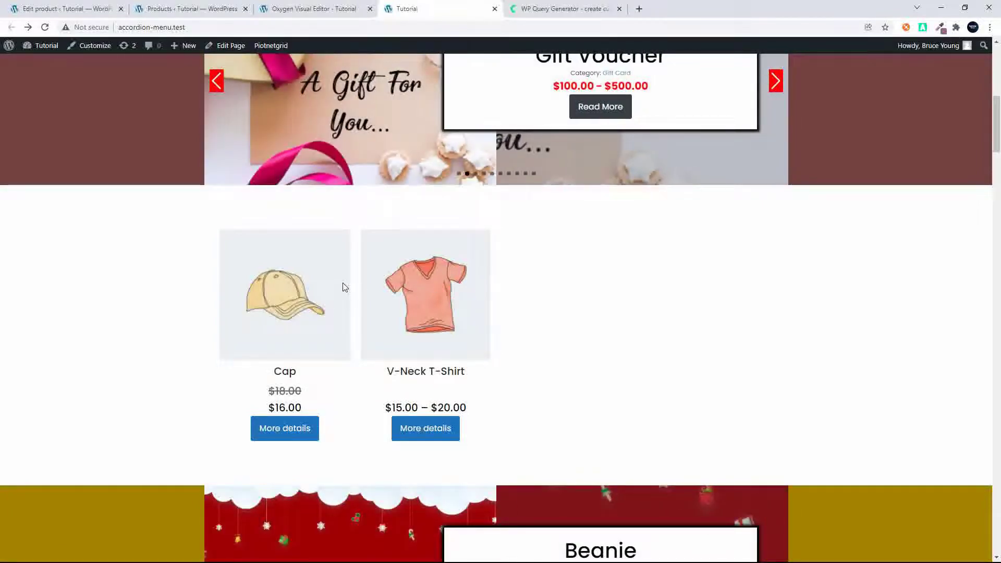
{"action": "left_click", "coordinate": [66, 9]}
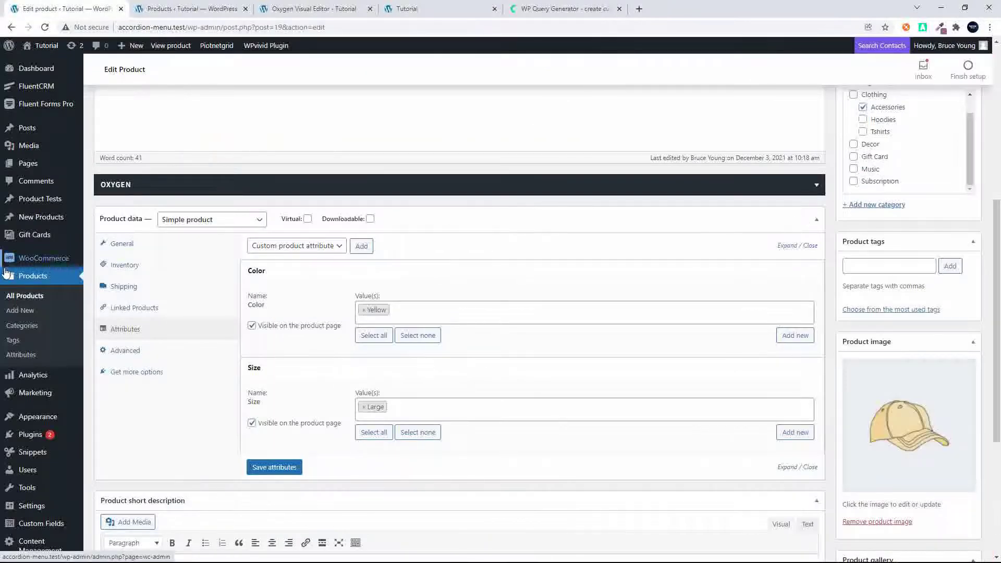
- Open the Sunglasses product for editing from the All Products list
{"action": "left_click", "coordinate": [25, 301]}
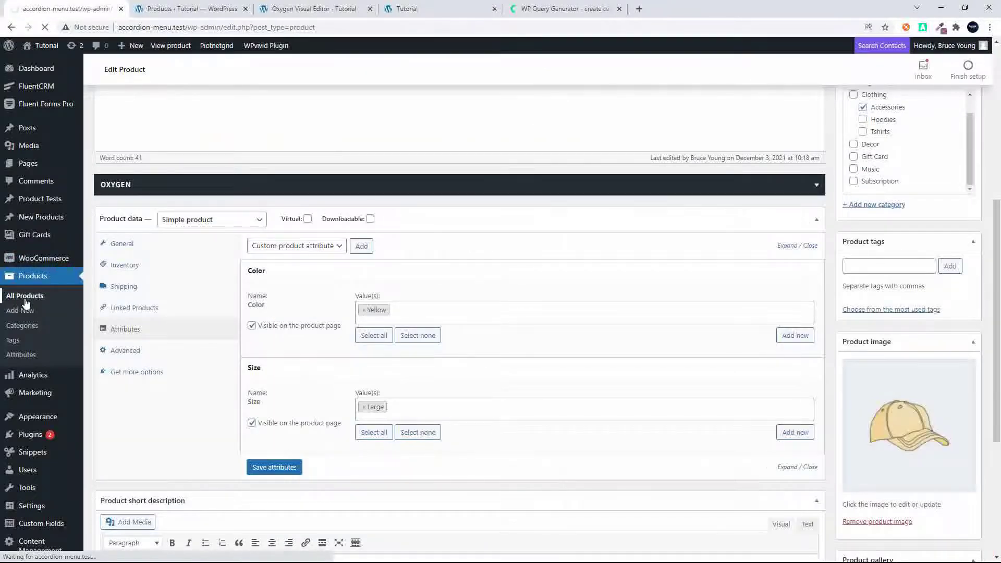
{"action": "scroll", "coordinate": [233, 410], "scroll_direction": "down", "scroll_amount": 1}
{"action": "scroll", "coordinate": [234, 410], "scroll_direction": "down", "scroll_amount": 5}
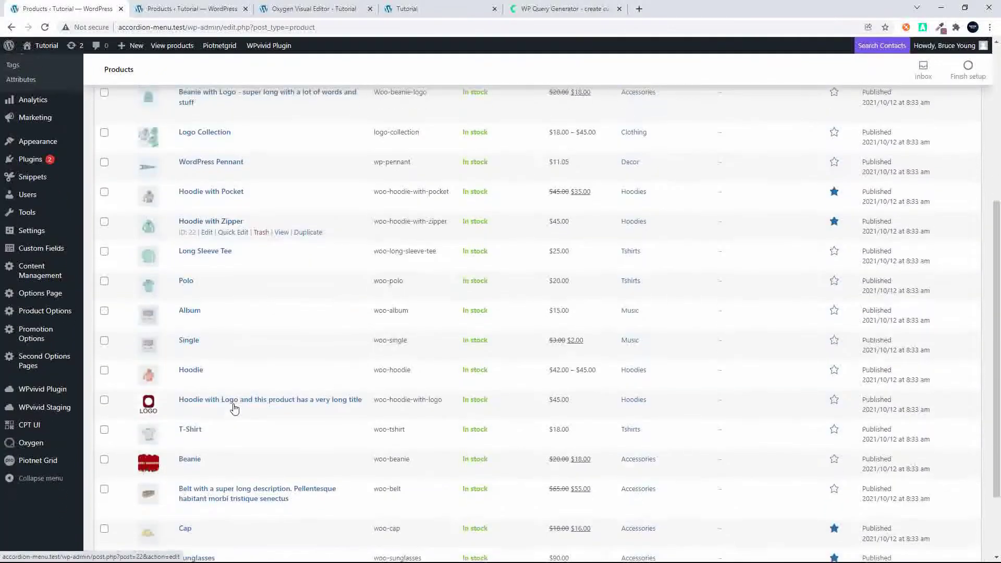
{"action": "scroll", "coordinate": [257, 340], "scroll_direction": "down", "scroll_amount": 2}
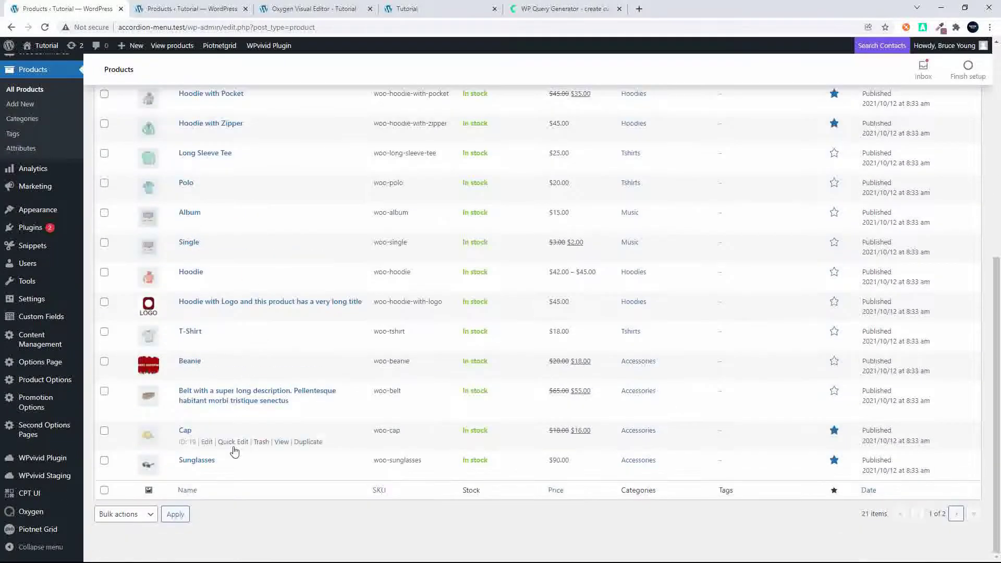
{"action": "left_click", "coordinate": [193, 462]}
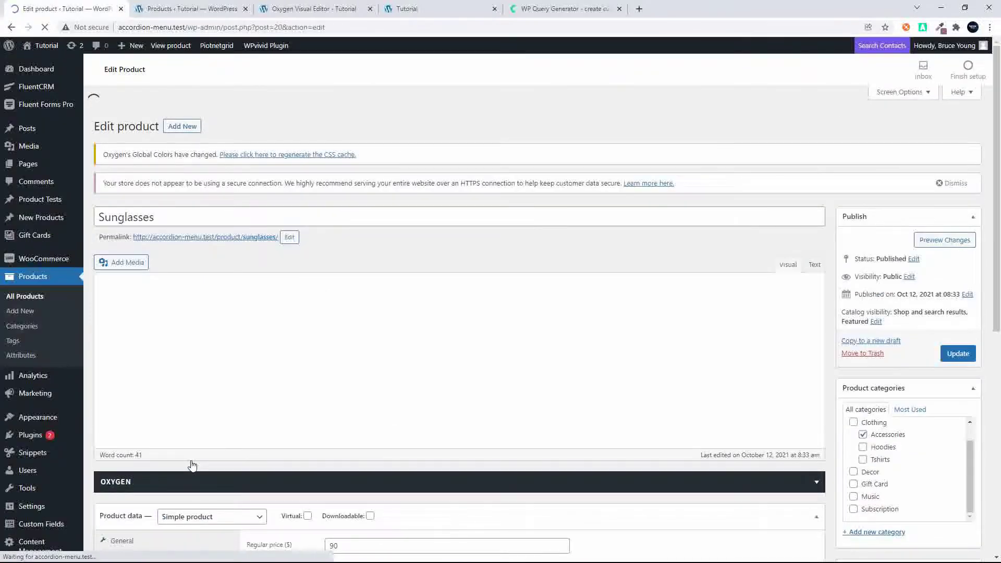
- Change the Sunglasses product type to Variable product
{"action": "scroll", "coordinate": [257, 463], "scroll_direction": "down", "scroll_amount": 8}
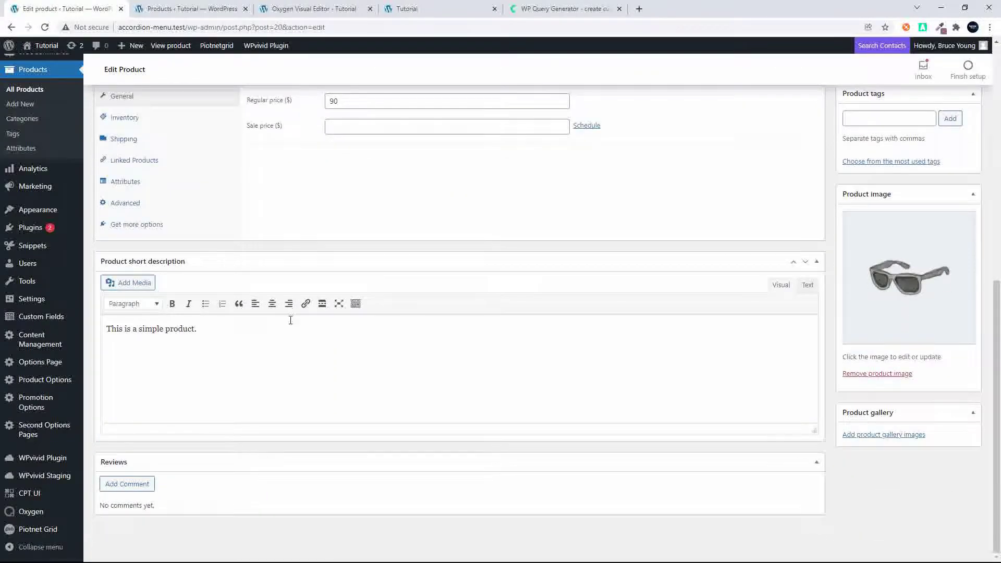
{"action": "scroll", "coordinate": [291, 320], "scroll_direction": "up", "scroll_amount": 3}
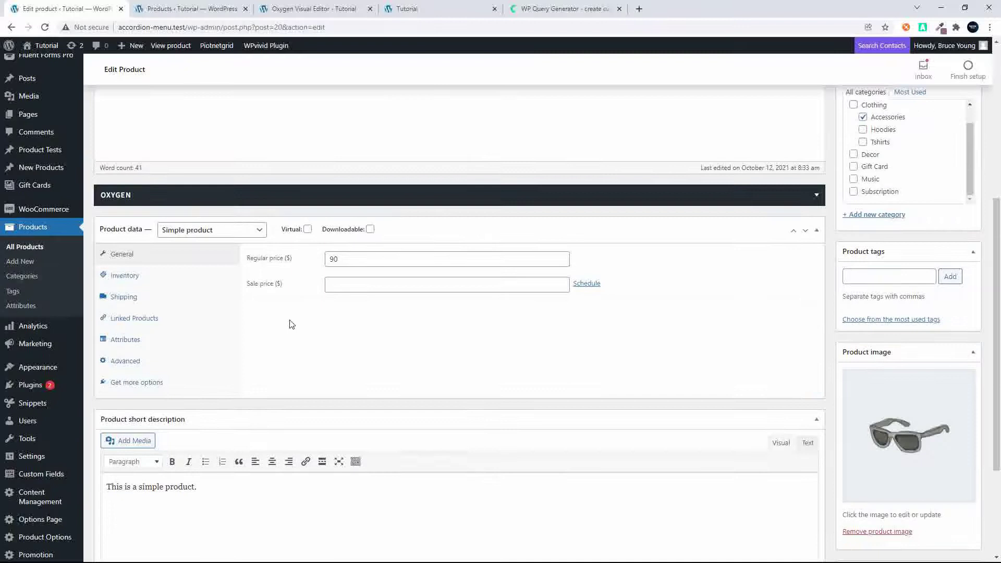
{"action": "left_click", "coordinate": [200, 233]}
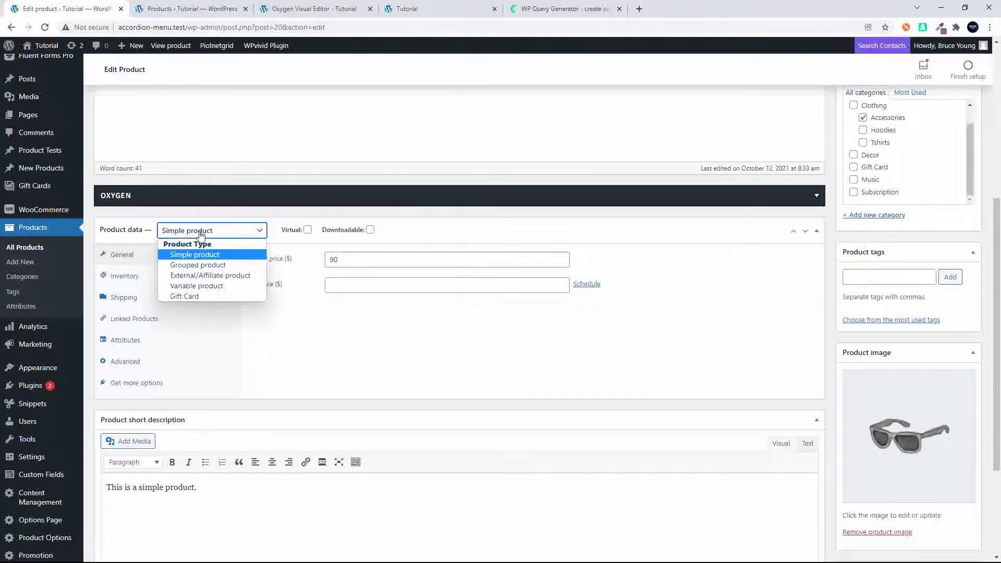
{"action": "left_click", "coordinate": [212, 287]}
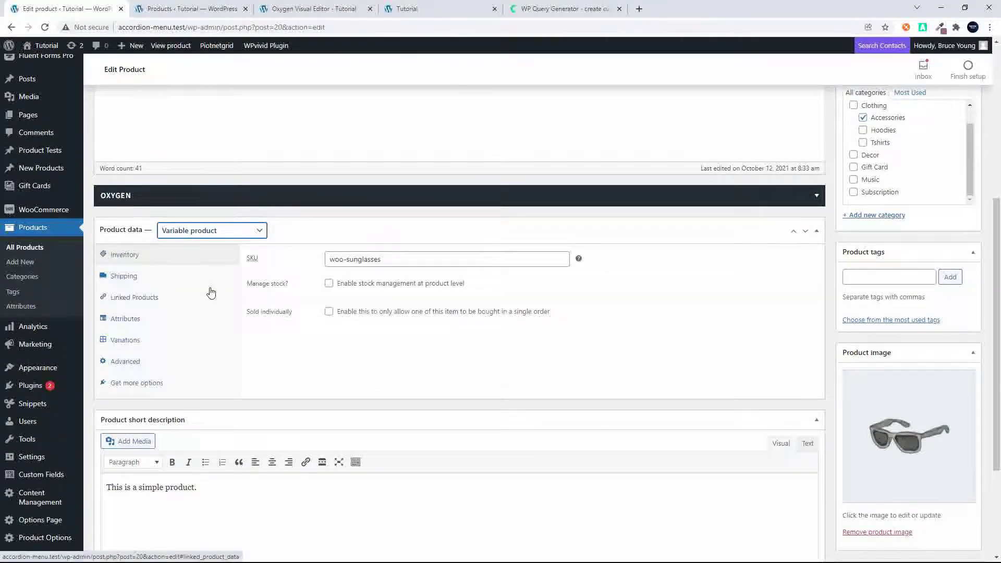
{"action": "left_click", "coordinate": [125, 340]}
- Add the Color and Size attributes to the Sunglasses
{"action": "left_click", "coordinate": [128, 319]}
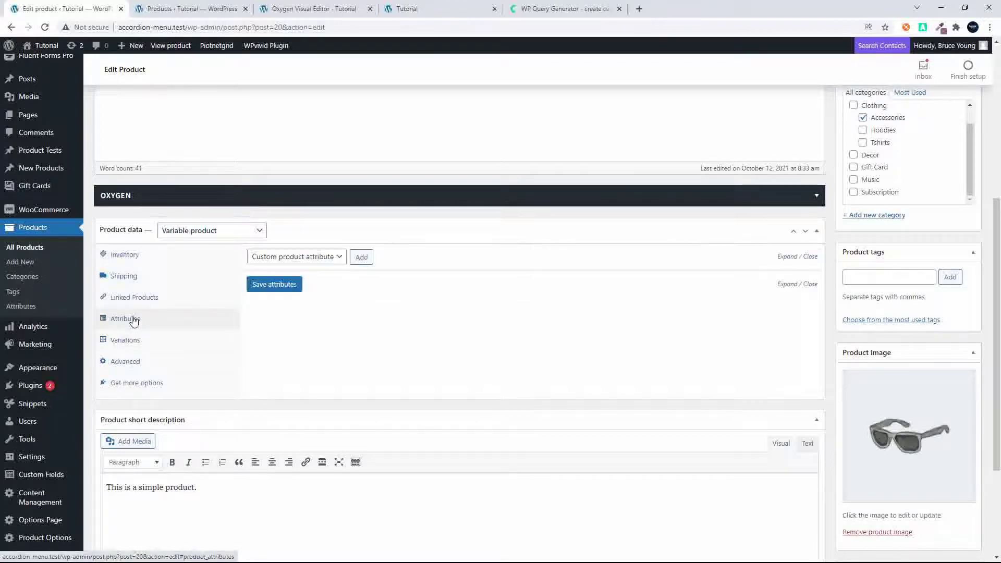
{"action": "left_click", "coordinate": [322, 261]}
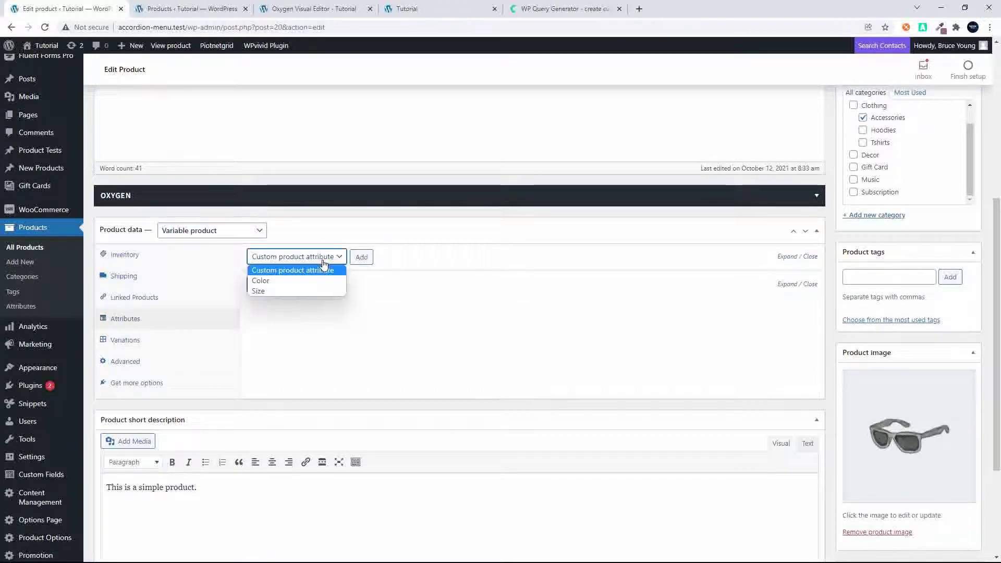
{"action": "left_click", "coordinate": [306, 285]}
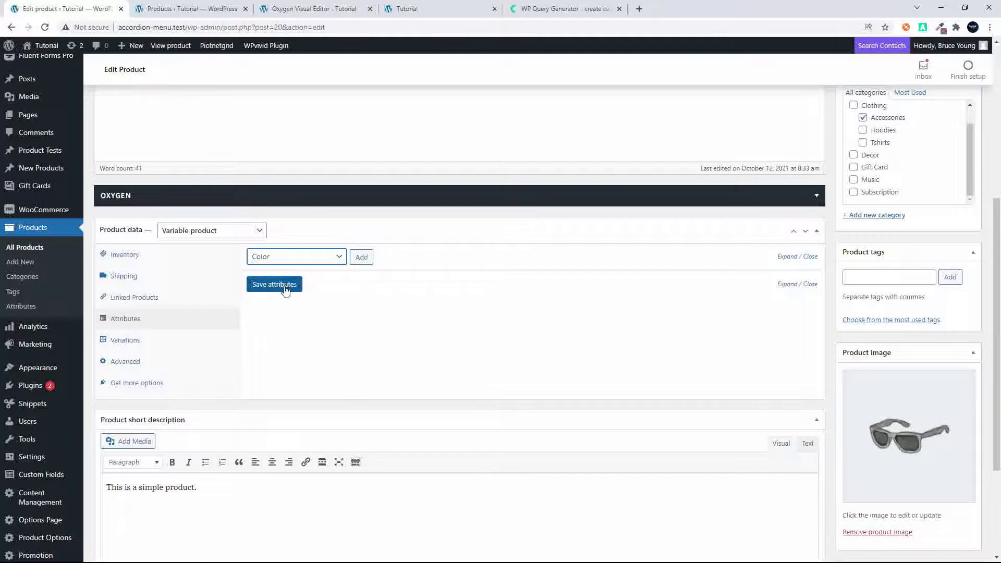
{"action": "left_click", "coordinate": [362, 257]}
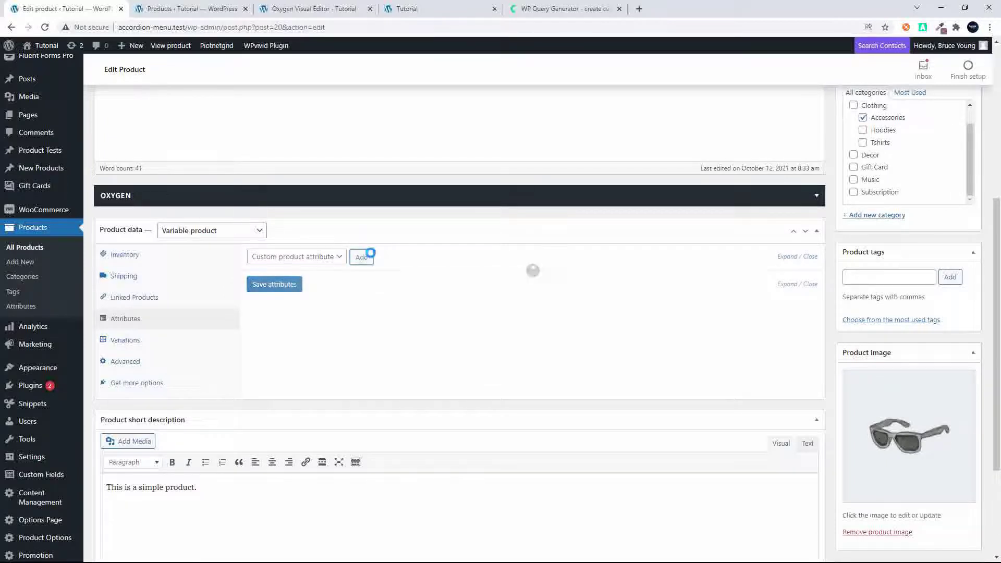
{"action": "left_click", "coordinate": [330, 258]}
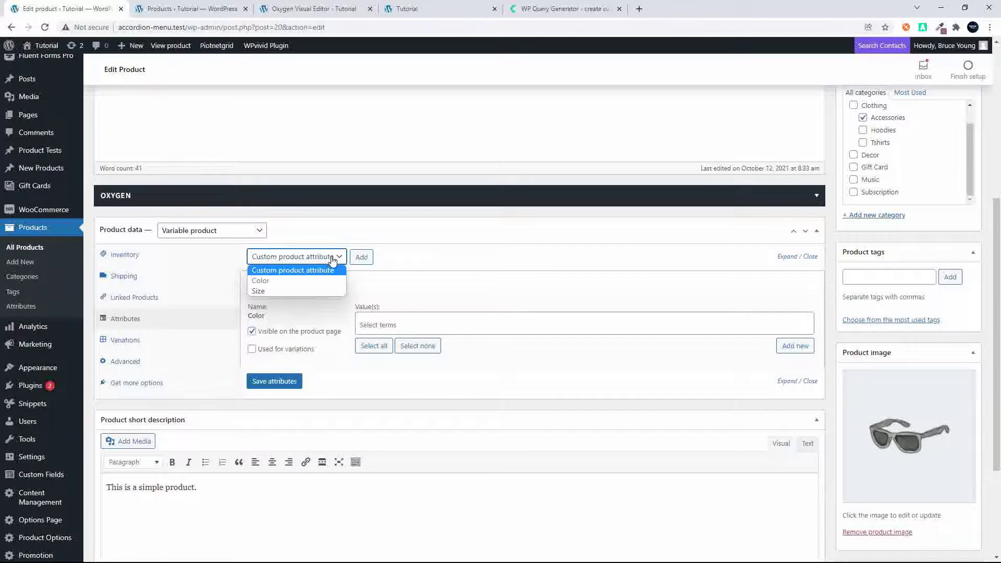
{"action": "left_click", "coordinate": [311, 291]}
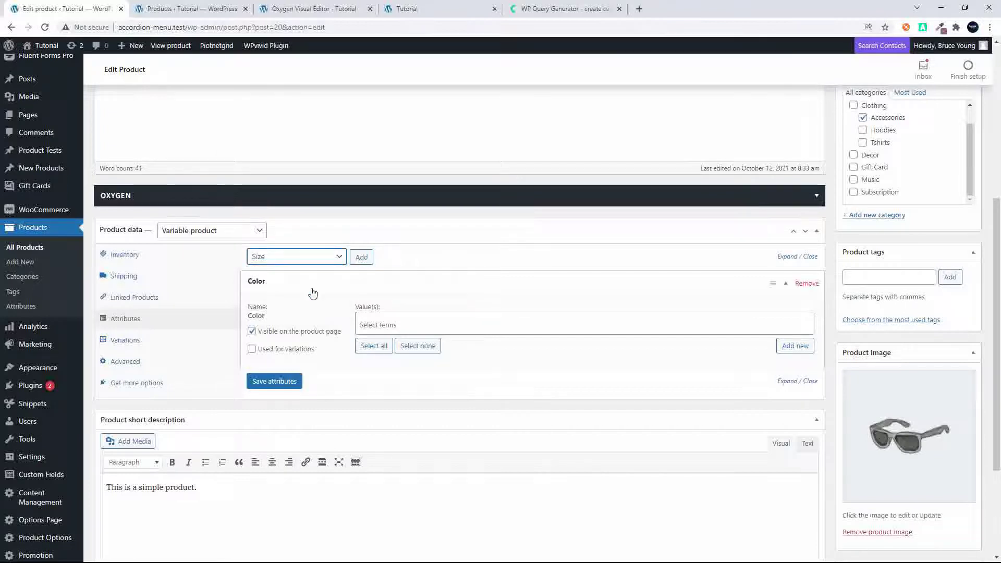
{"action": "left_click", "coordinate": [361, 257]}
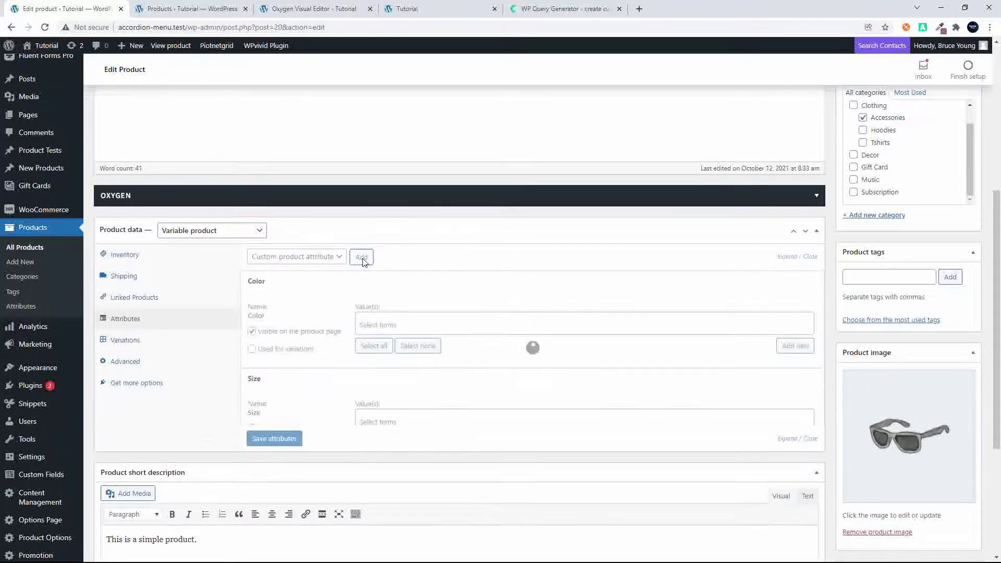
- Set the Sunglasses' Size value to Large
{"action": "left_click", "coordinate": [379, 422]}
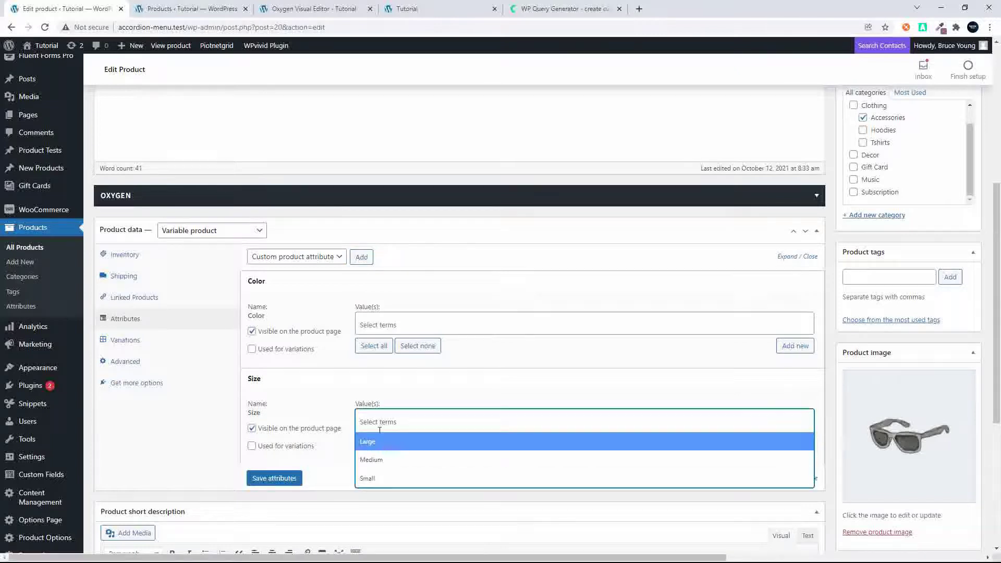
{"action": "left_click", "coordinate": [379, 442]}
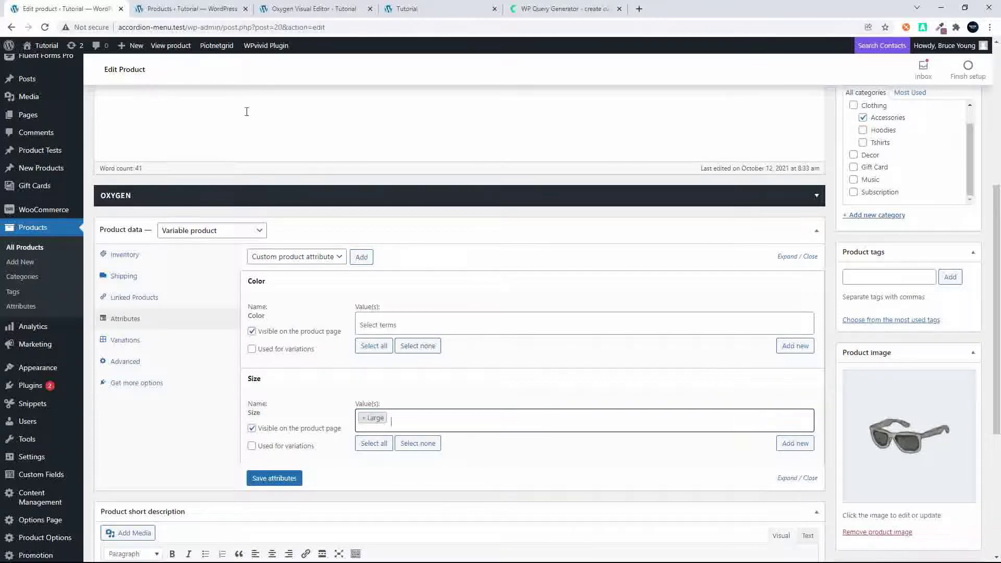
{"action": "left_click", "coordinate": [293, 6]}
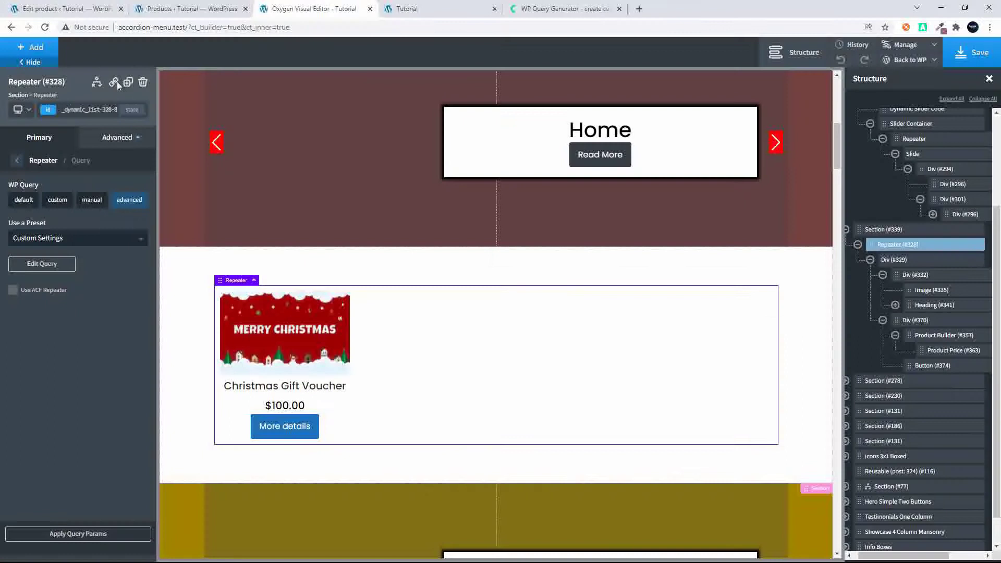
{"action": "left_click", "coordinate": [54, 264]}
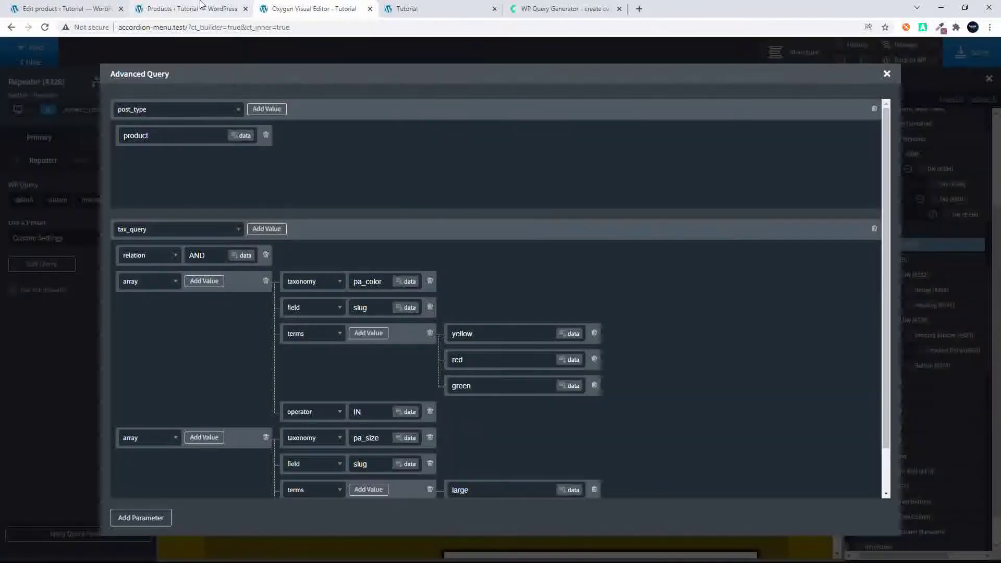
{"action": "left_click", "coordinate": [73, 11]}
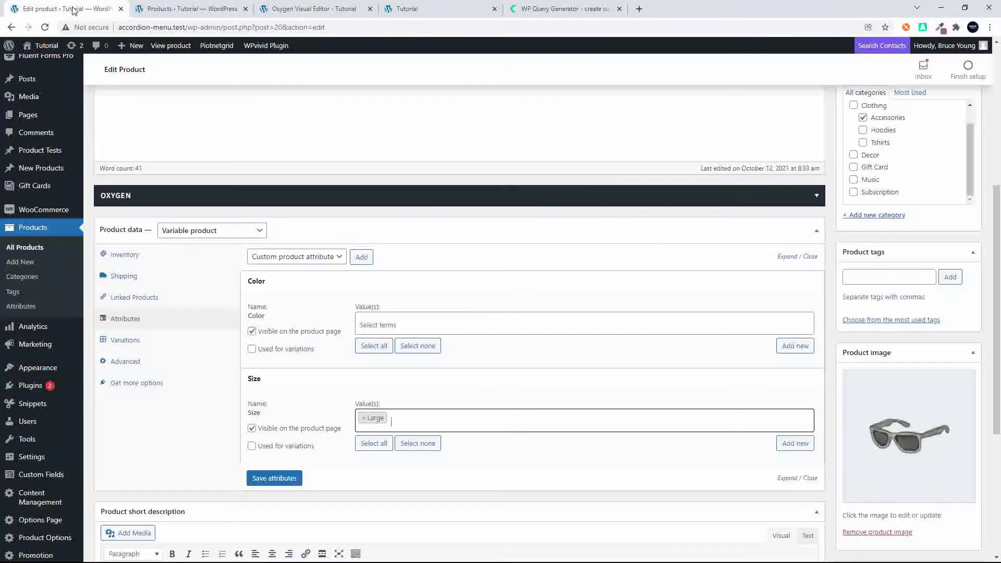
- Give the Sunglasses the Color value Red and save the attributes
{"action": "left_click", "coordinate": [410, 320]}
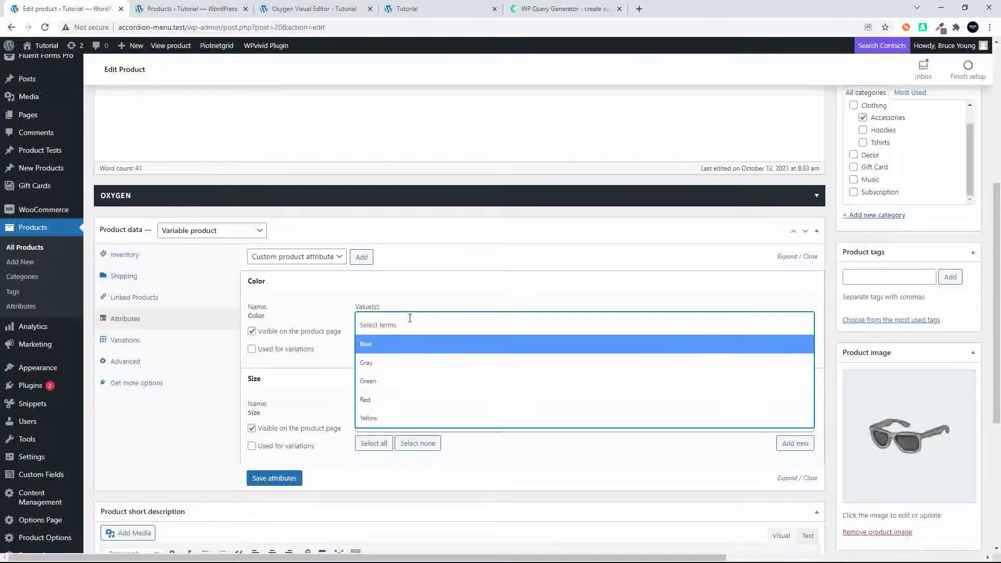
{"action": "left_click", "coordinate": [391, 406]}
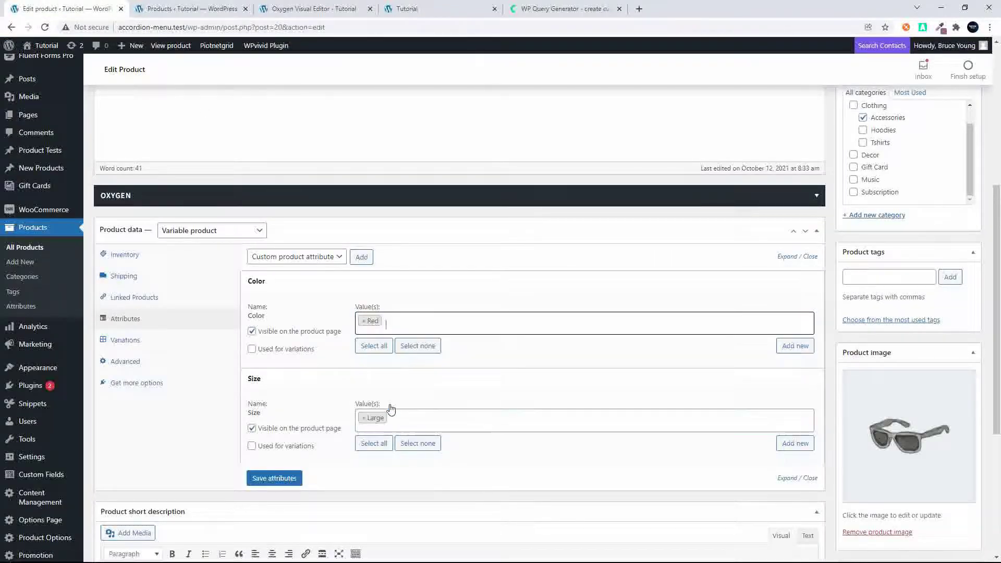
{"action": "left_click", "coordinate": [276, 478]}
{"action": "scroll", "coordinate": [642, 345], "scroll_direction": "up", "scroll_amount": 3}
{"action": "scroll", "coordinate": [643, 345], "scroll_direction": "up", "scroll_amount": 3}
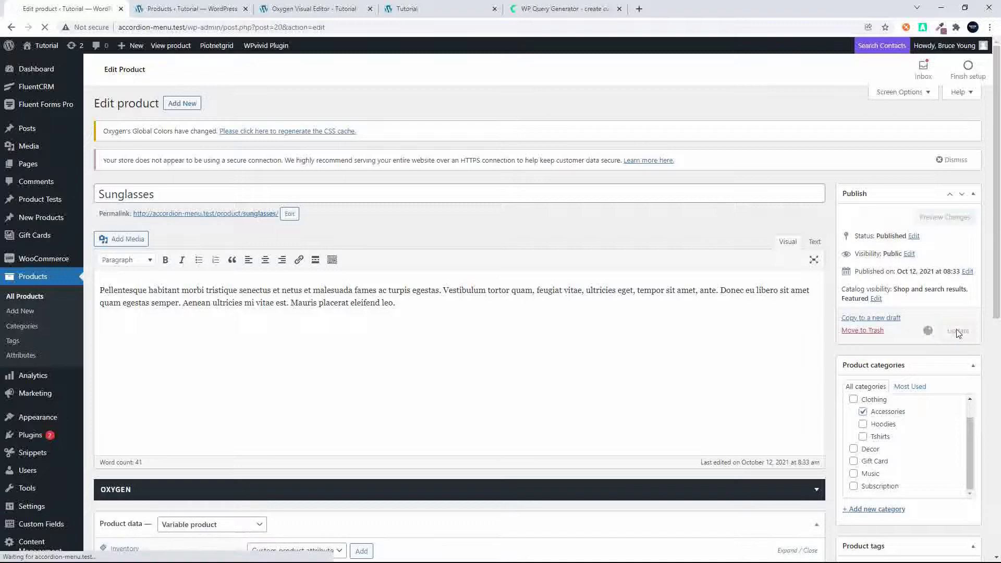
{"action": "left_click", "coordinate": [323, 8]}
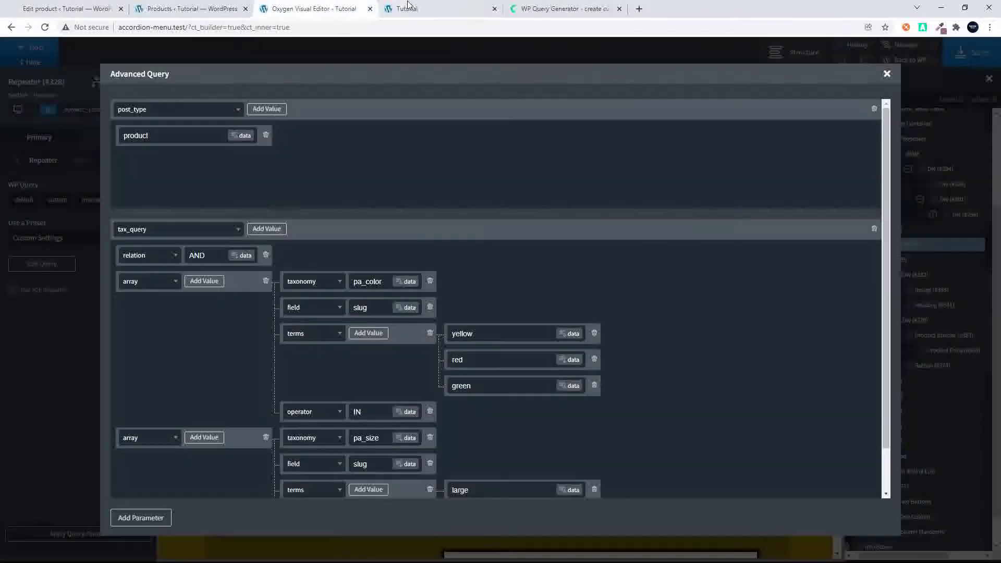
- Reload the front end so Sunglasses appears between Cap and V-Neck T-Shirt
{"action": "left_click", "coordinate": [406, 9]}
{"action": "left_click", "coordinate": [171, 26]}
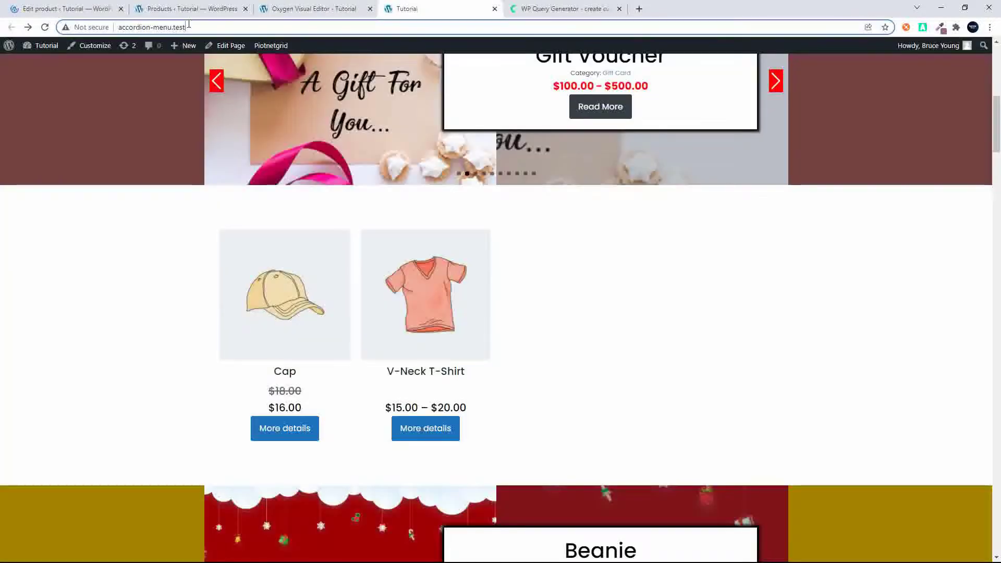
{"action": "key", "text": "Return"}
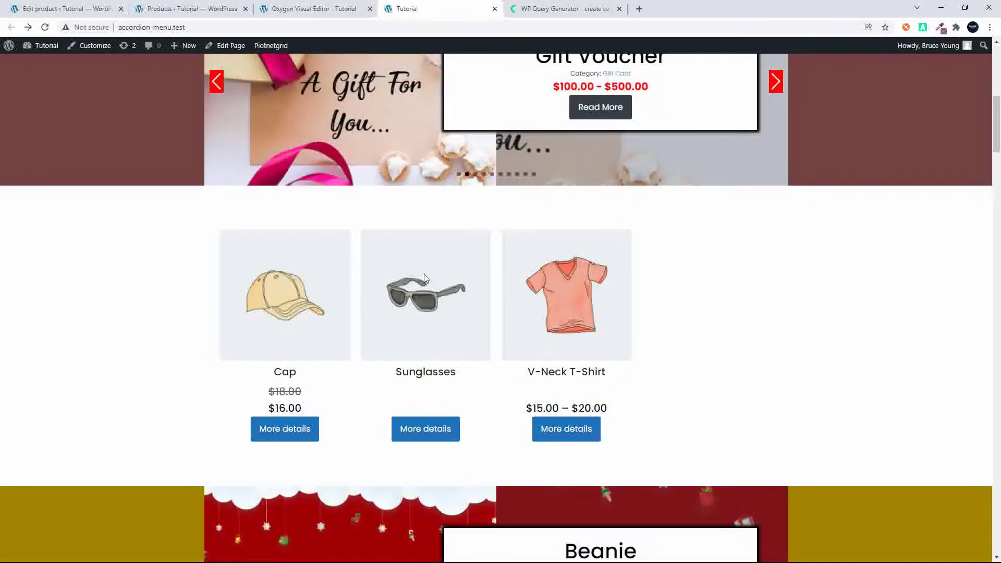
{"action": "left_click", "coordinate": [292, 7]}
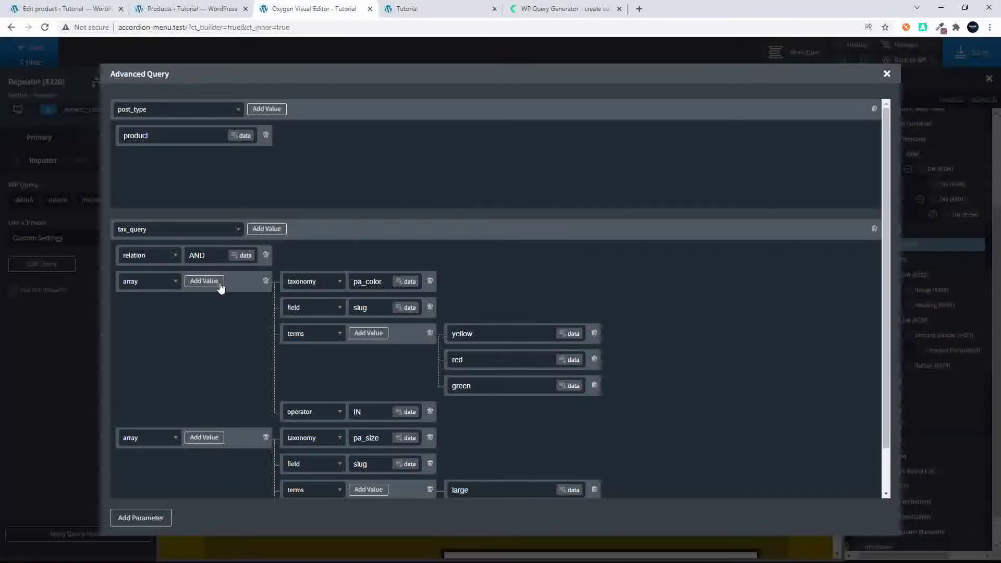
{"action": "scroll", "coordinate": [232, 306], "scroll_direction": "down", "scroll_amount": 1}
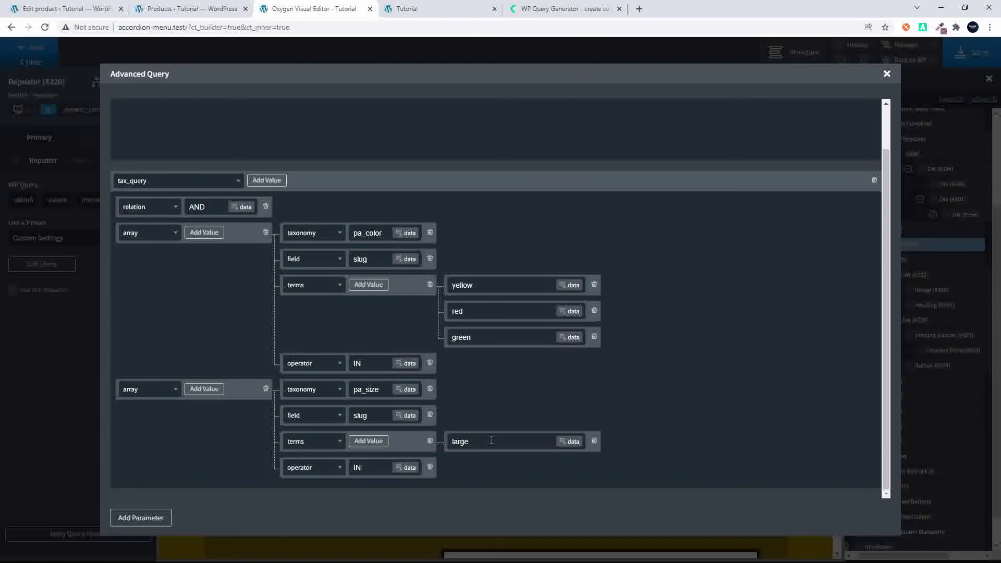
{"action": "scroll", "coordinate": [491, 441], "scroll_direction": "up", "scroll_amount": 2}
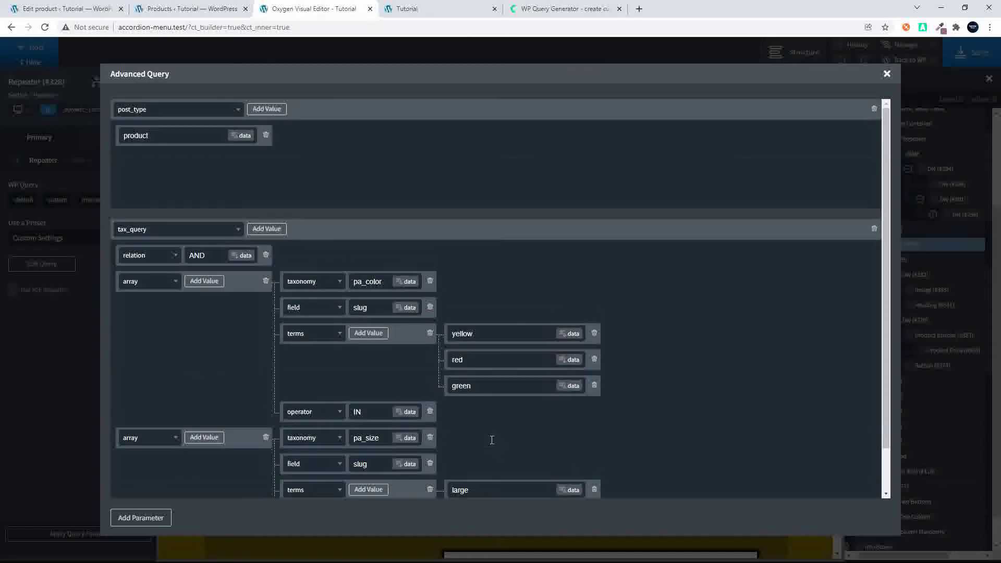